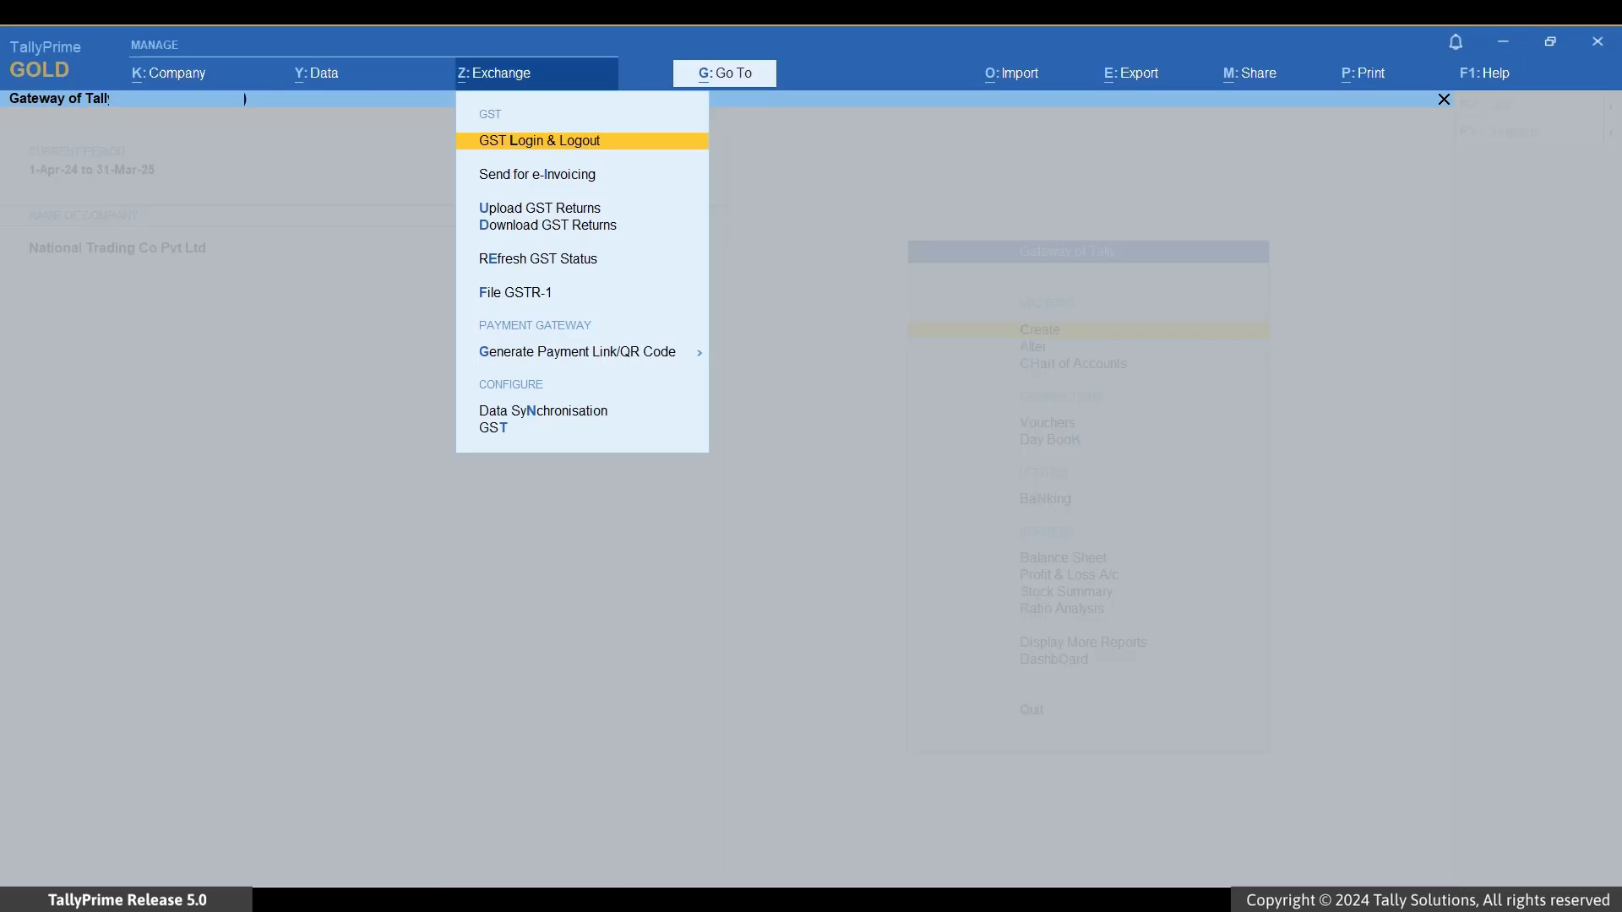
# Step: Select GSTR-1 for upload with the period 1-5 to 31-5 (May-24)
pyautogui.press('Down')
pyautogui.press('Down')
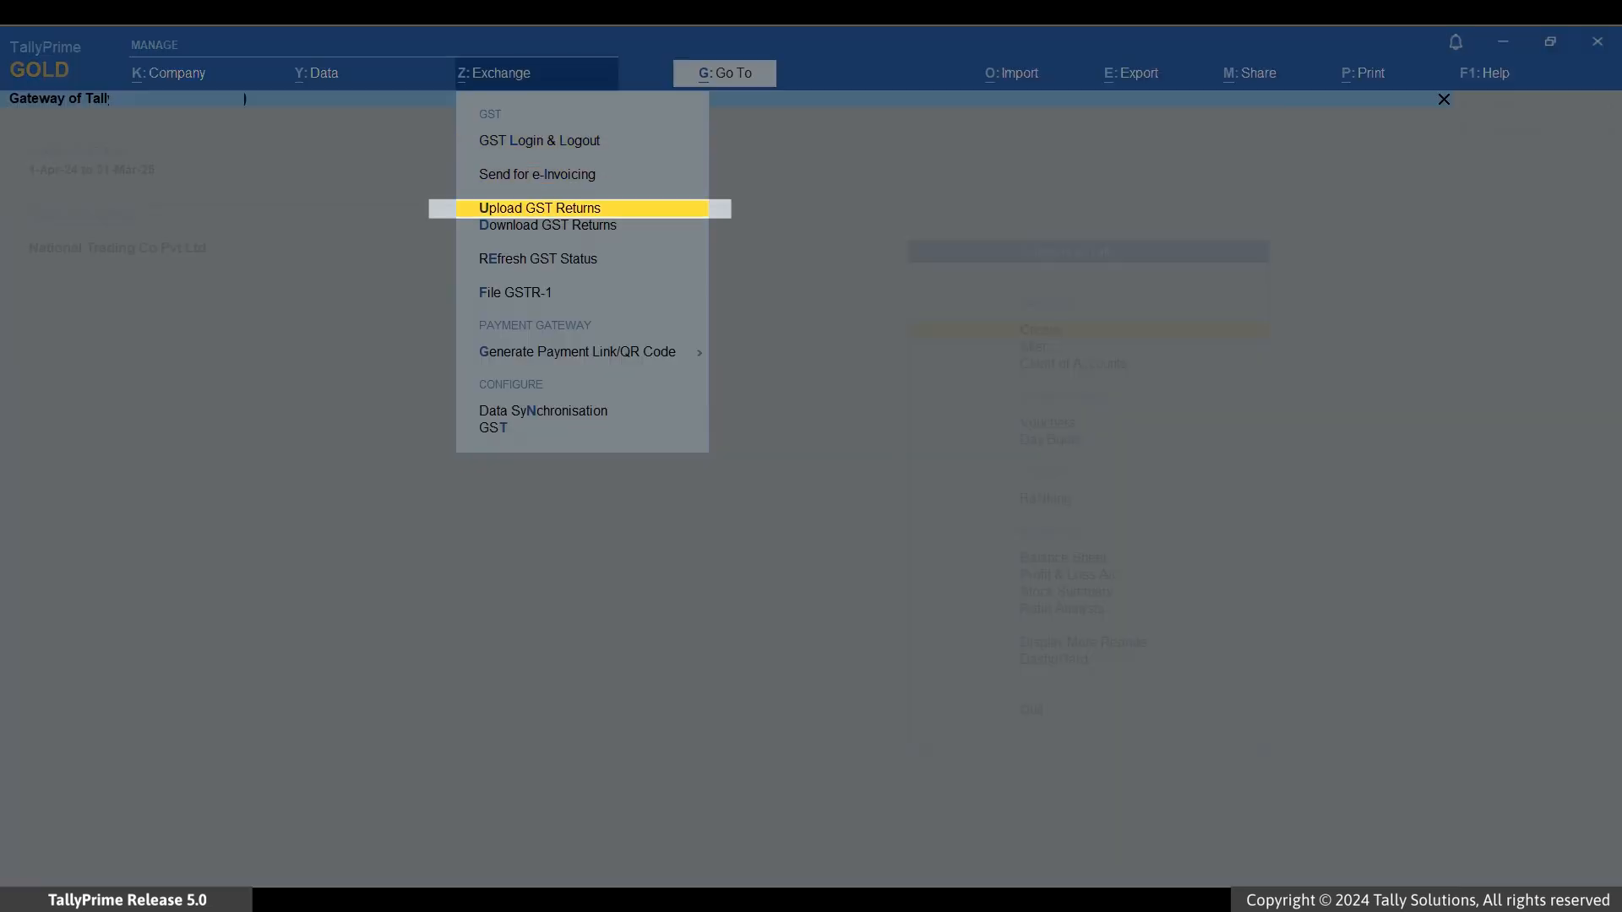
pyautogui.press('Return')
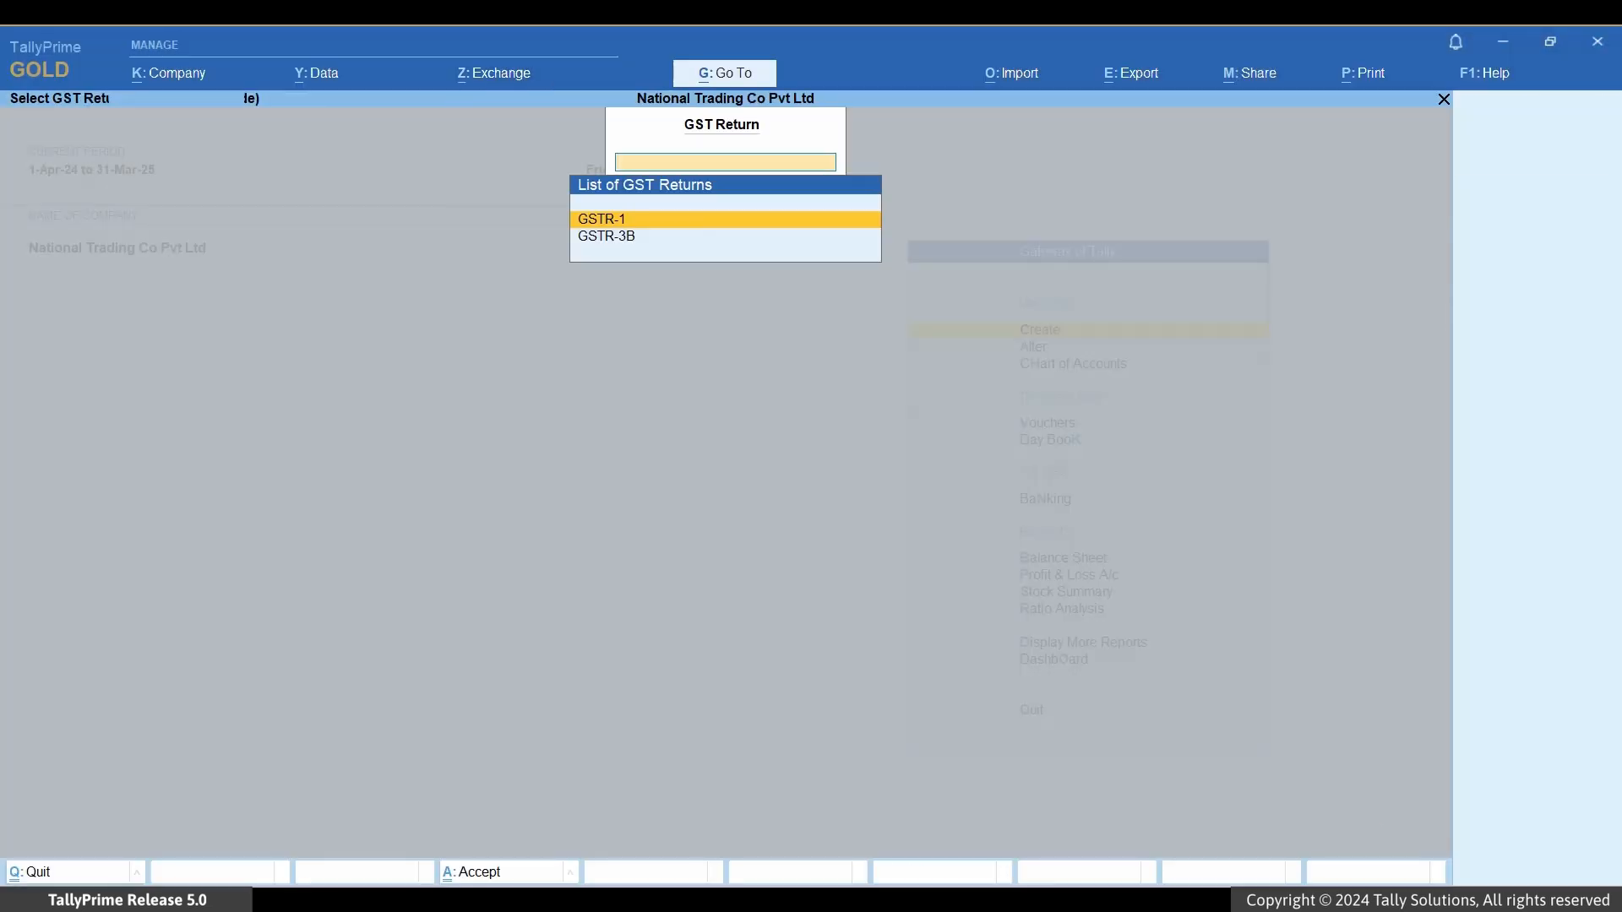
pyautogui.press('Return')
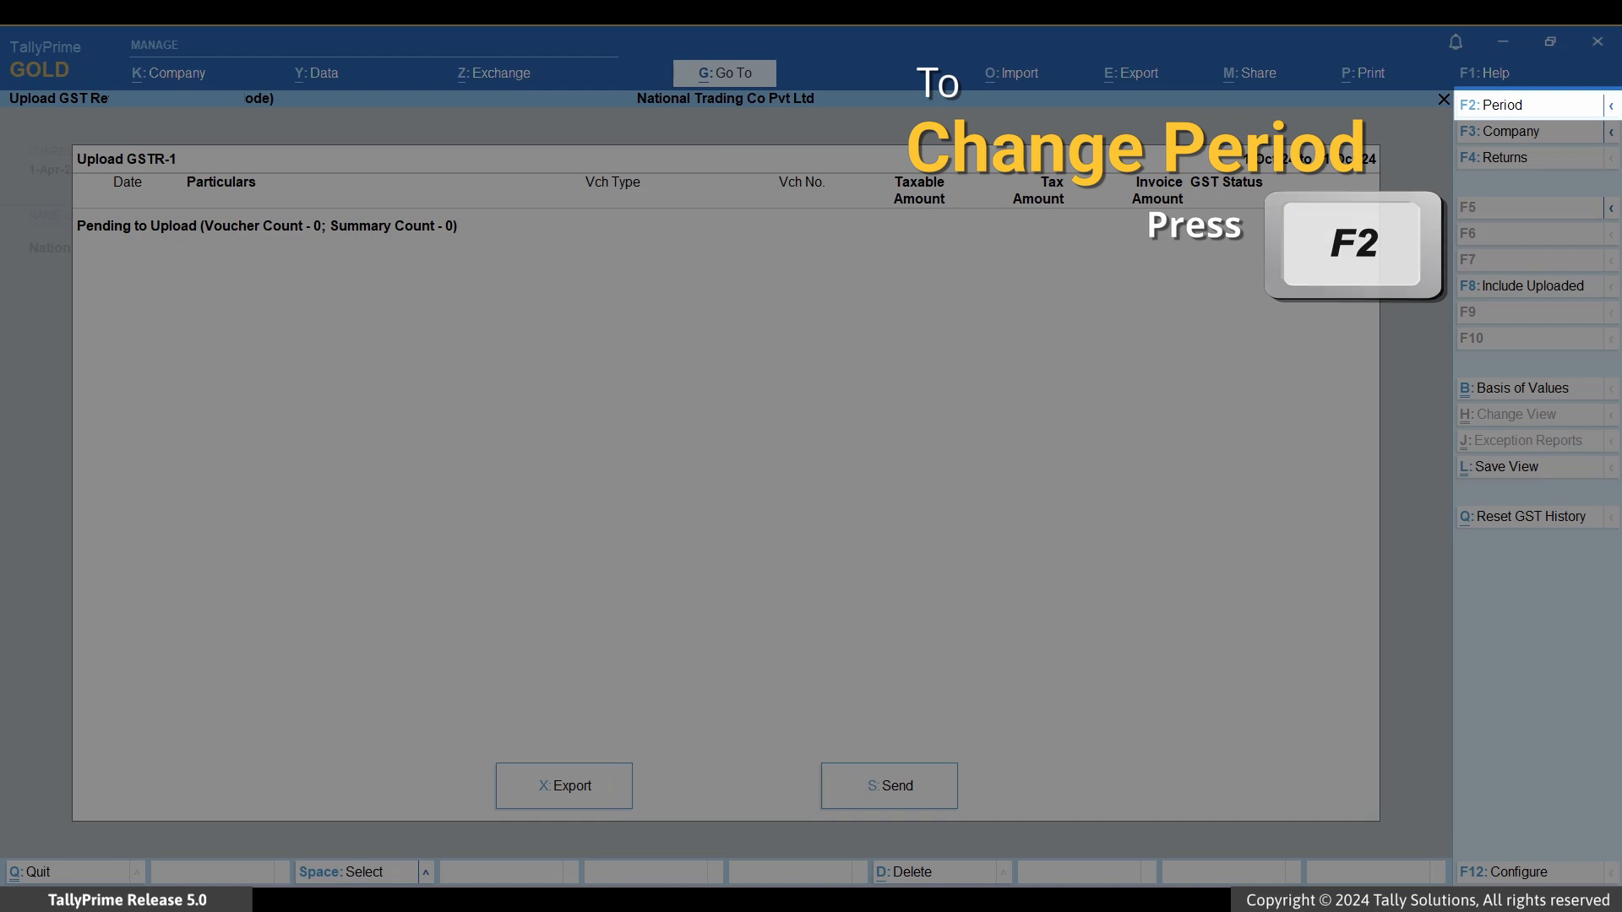
pyautogui.press('F2')
pyautogui.write('1-5')
pyautogui.press('Return')
pyautogui.write('31-5')
pyautogui.press('Return')
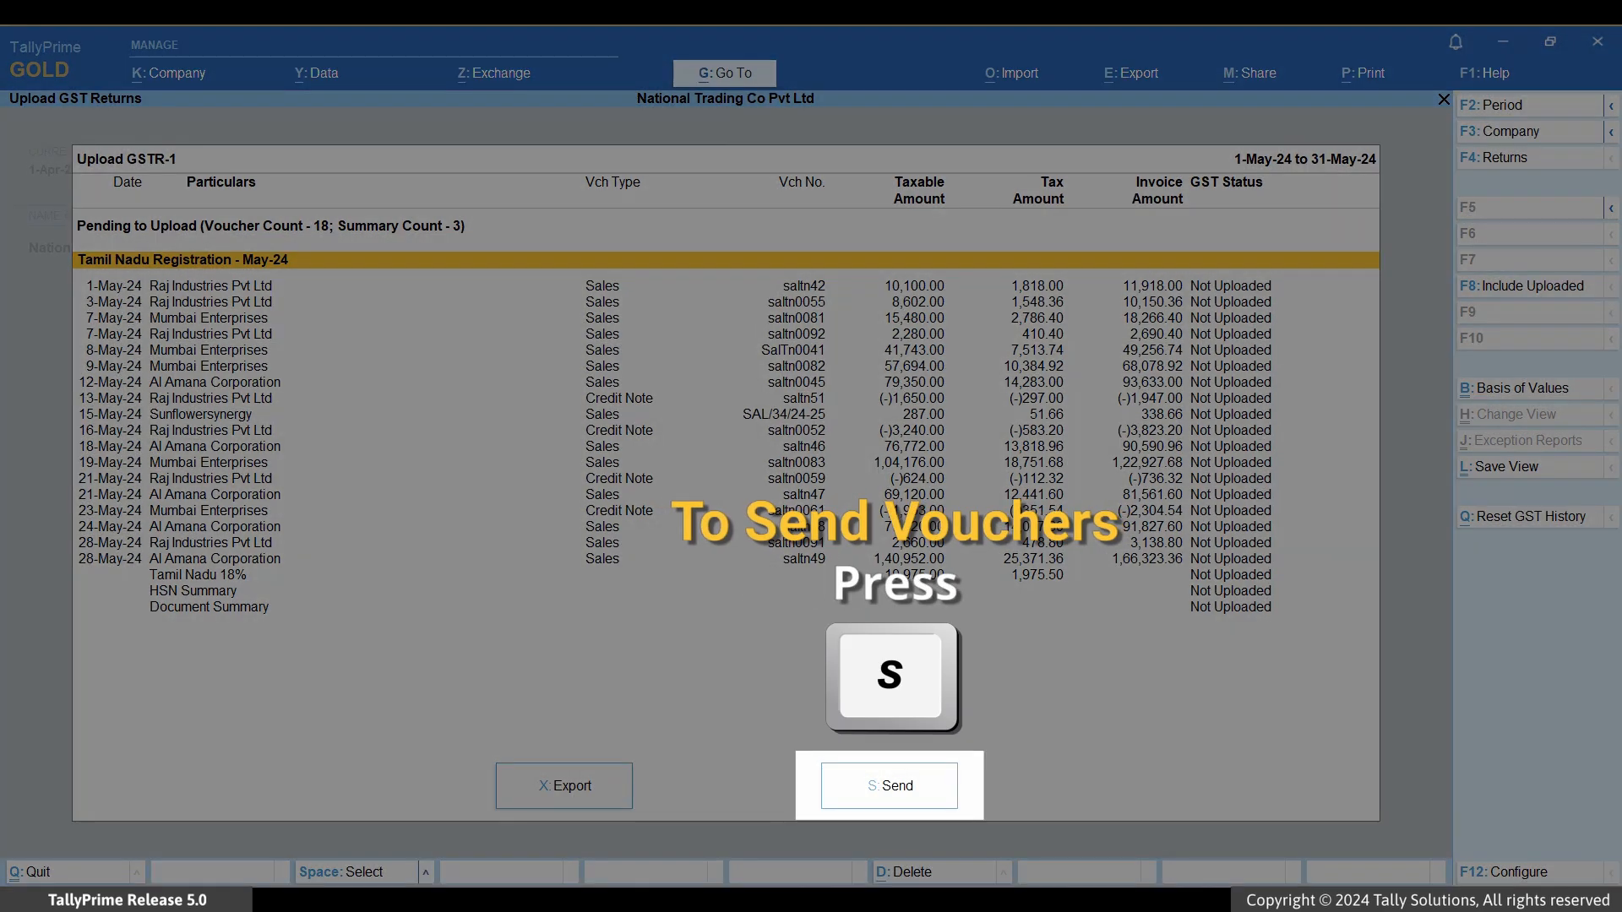
# Step: Send the May-24 GSTR-1 to the portal, authenticating with the OTP, and dismiss the warning
pyautogui.press('s')
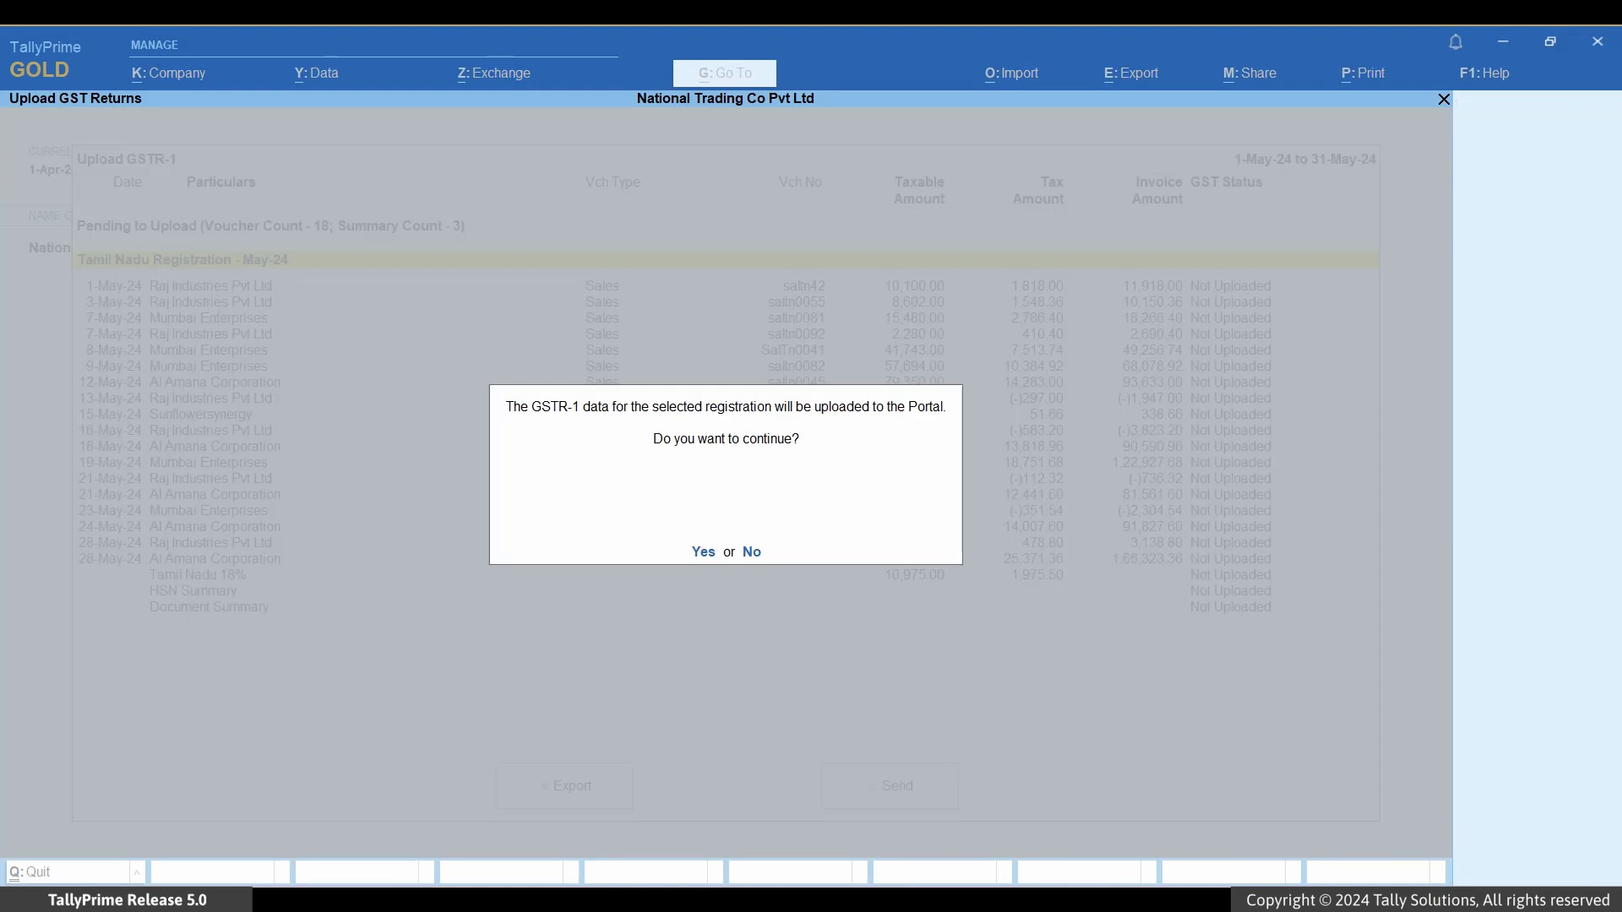
pyautogui.write('ys000000')
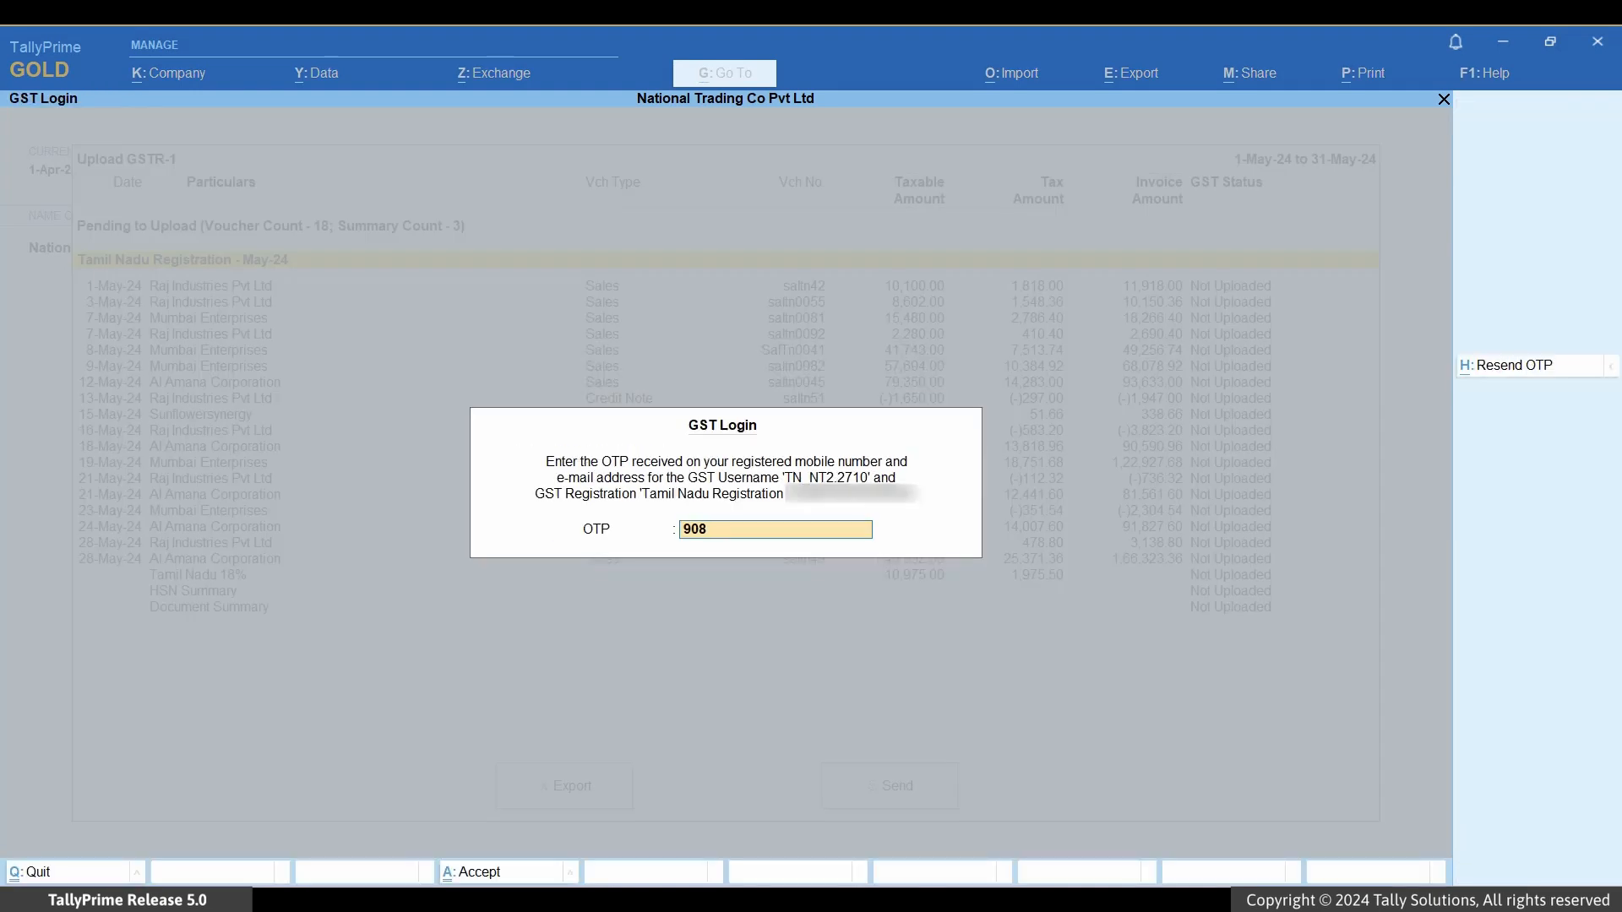
pyautogui.press('Return')
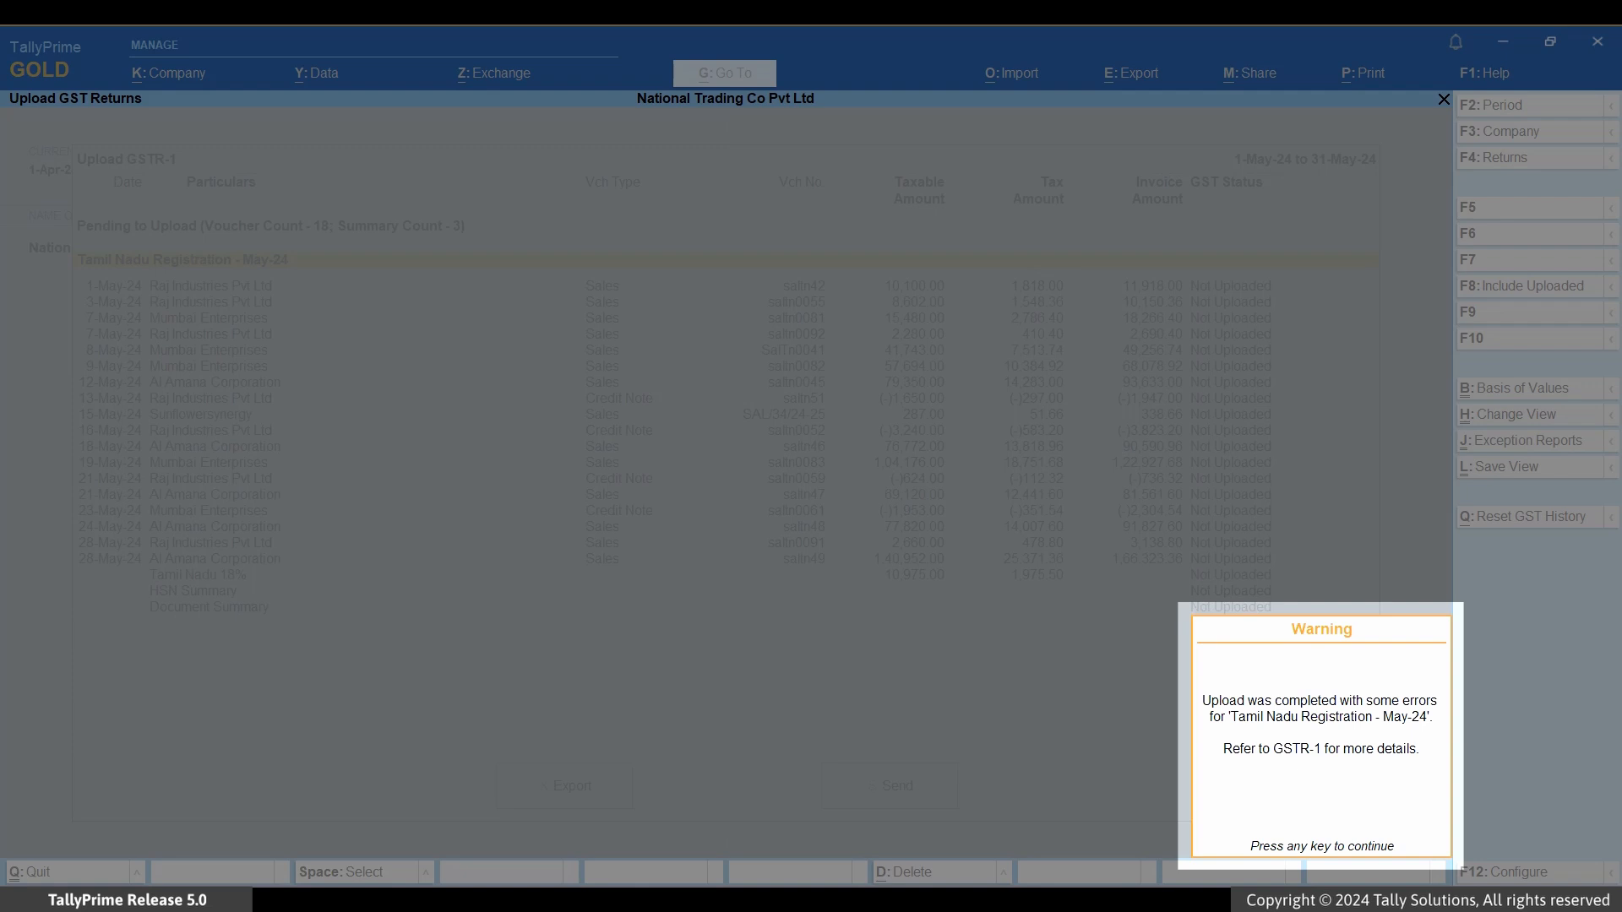
pyautogui.press('Return')
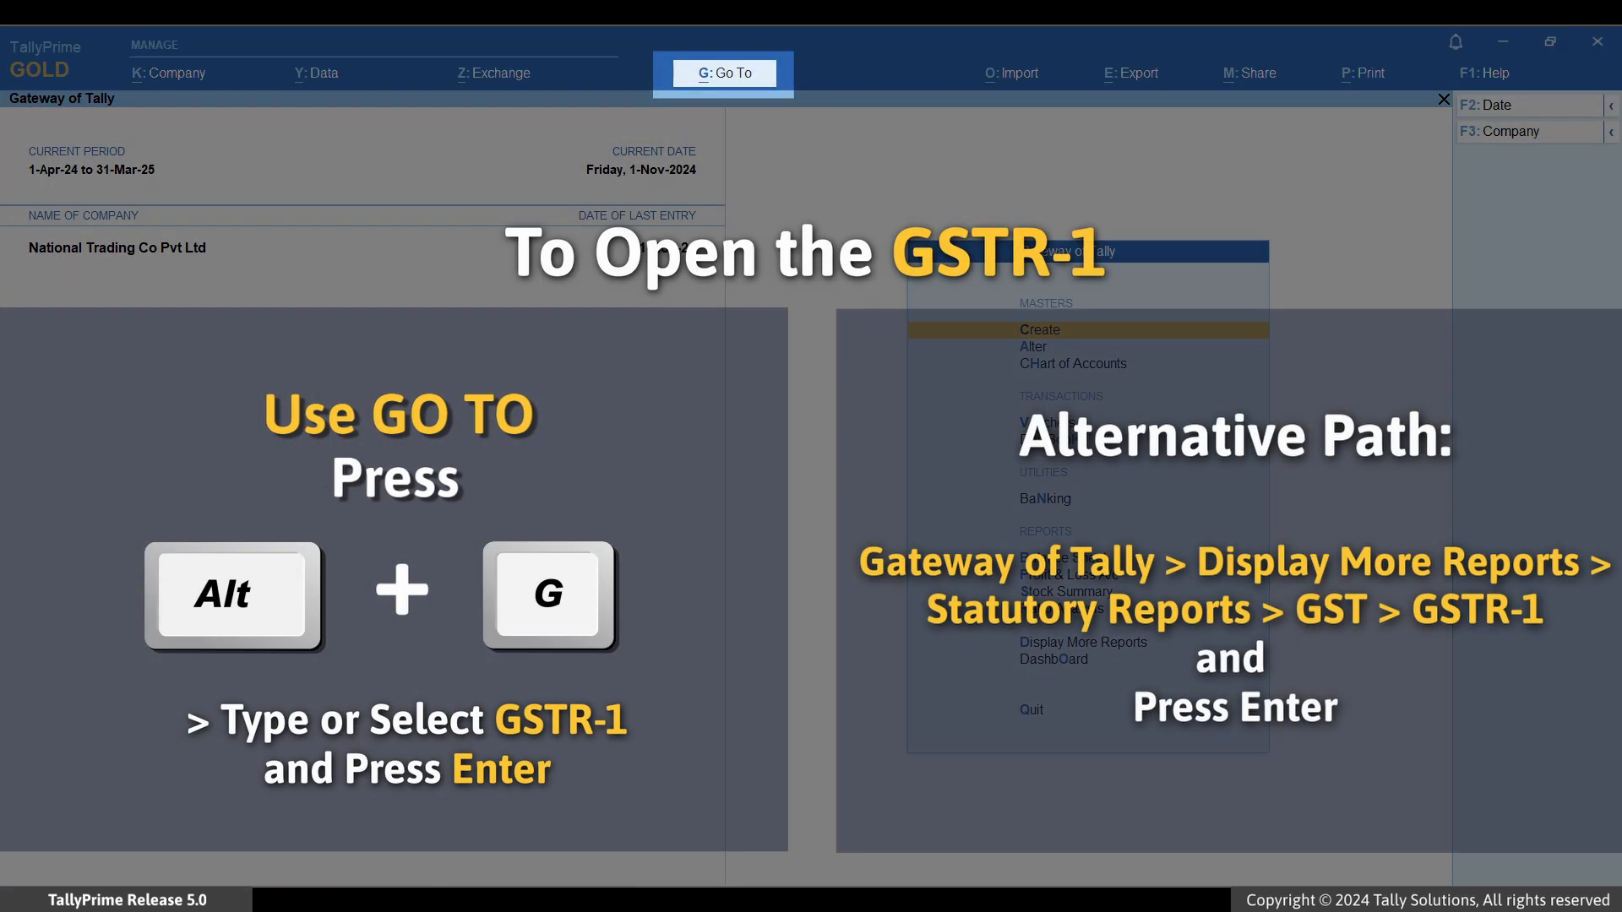
# Step: Open the GSTR-1 report via R1 and view the 'Rejected by GST Portal (to be reuploaded)' items
pyautogui.hotkey('alt', 'g')
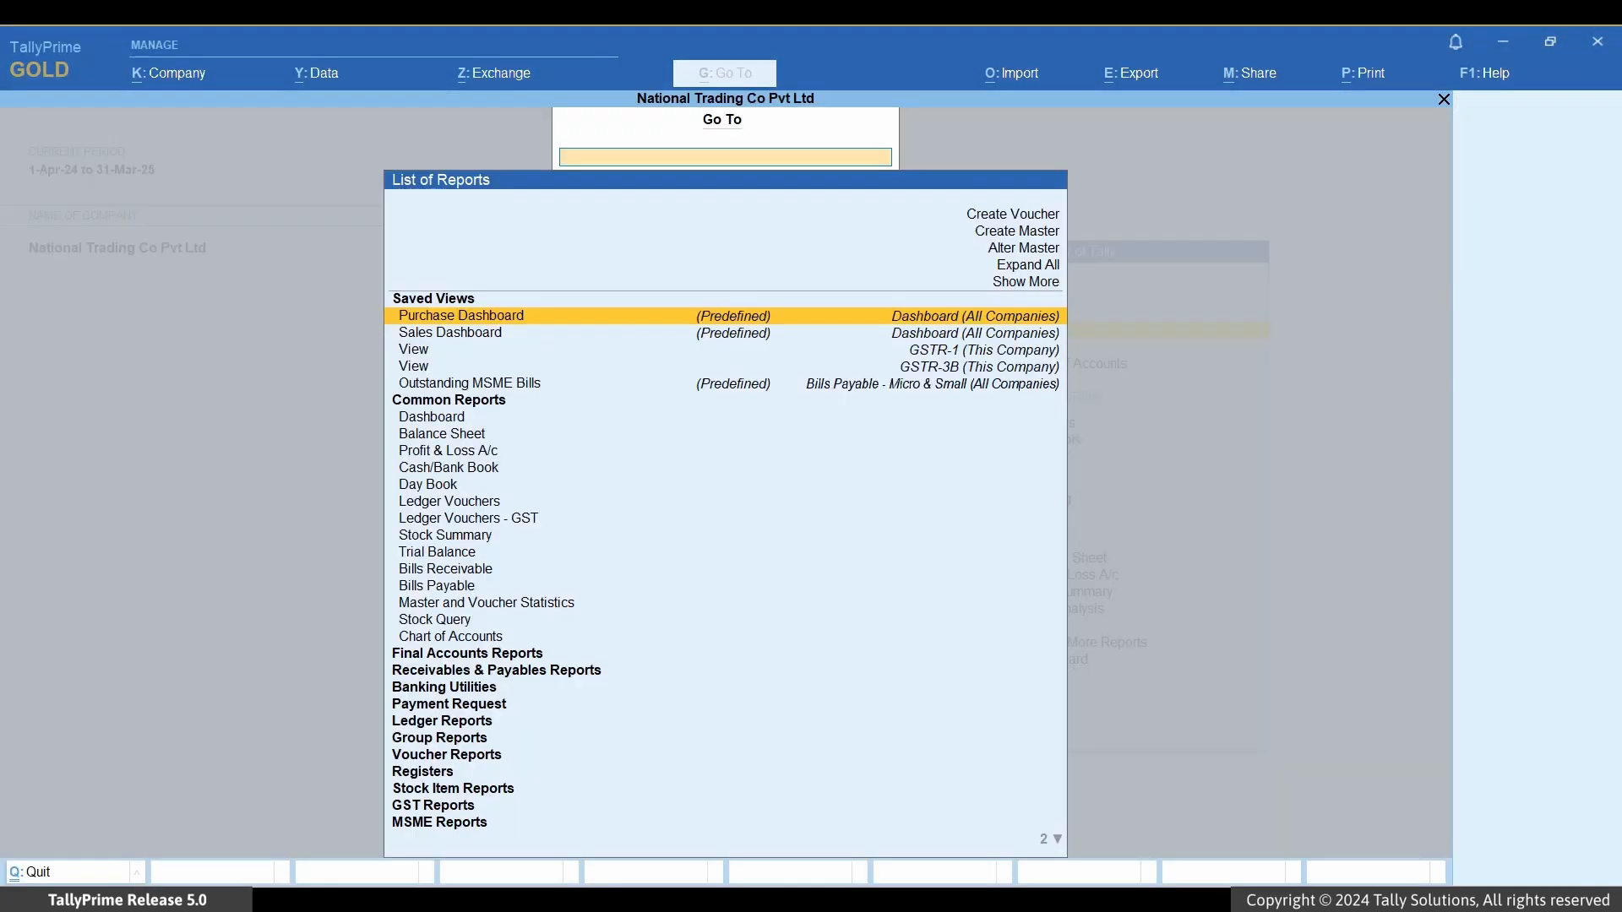
pyautogui.write('R1')
pyautogui.press('Up')
pyautogui.press('Up')
pyautogui.press('Up')
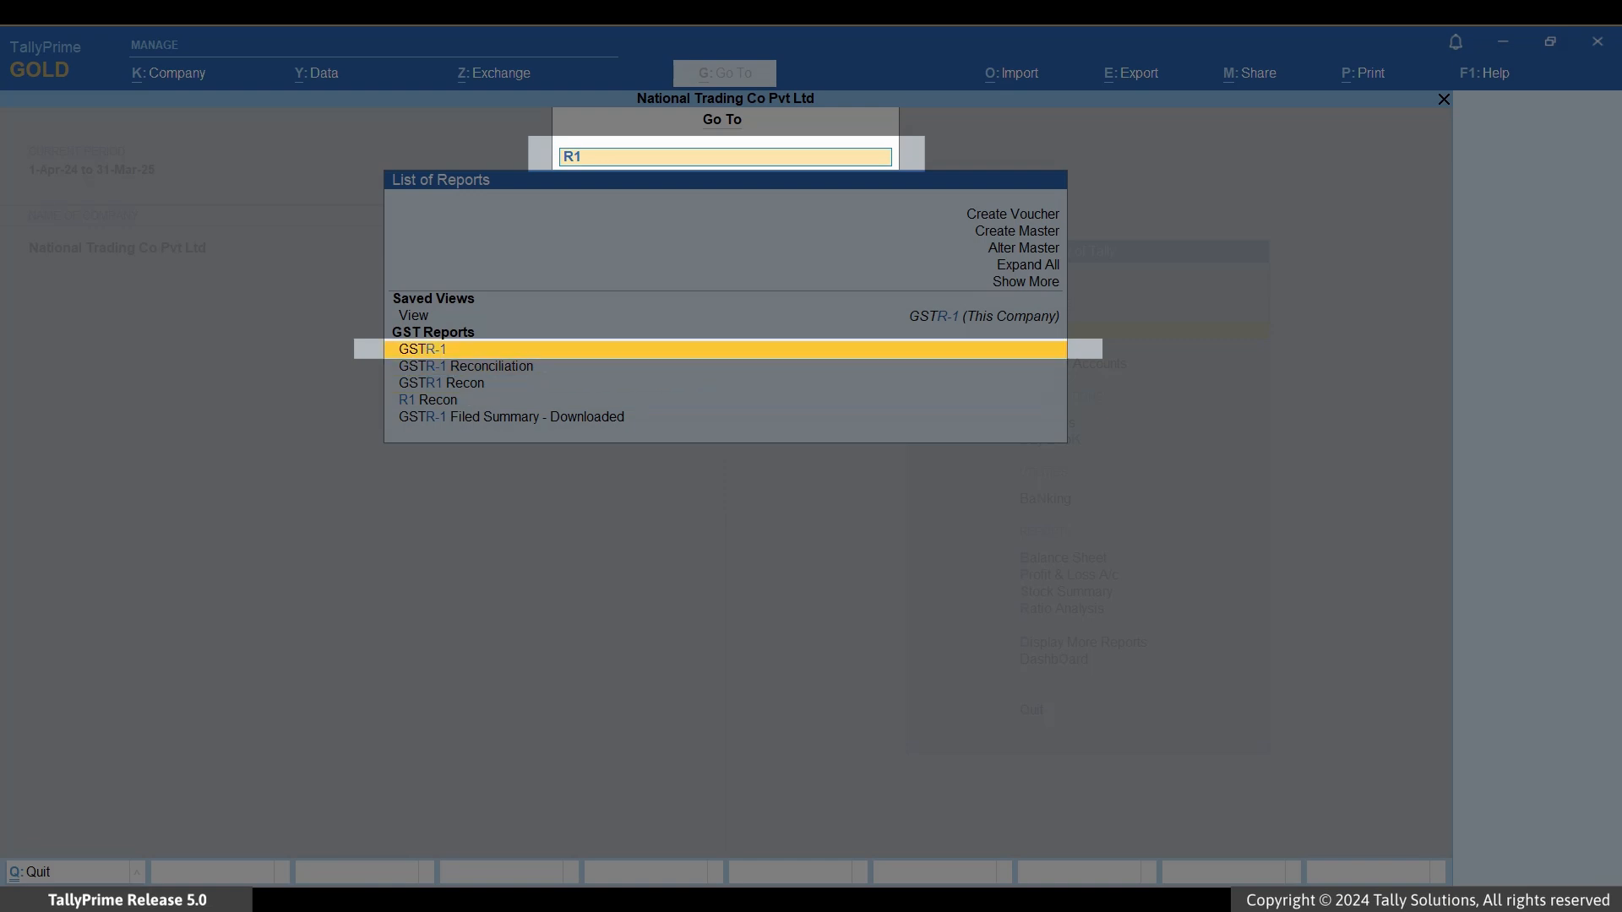
pyautogui.press('Return')
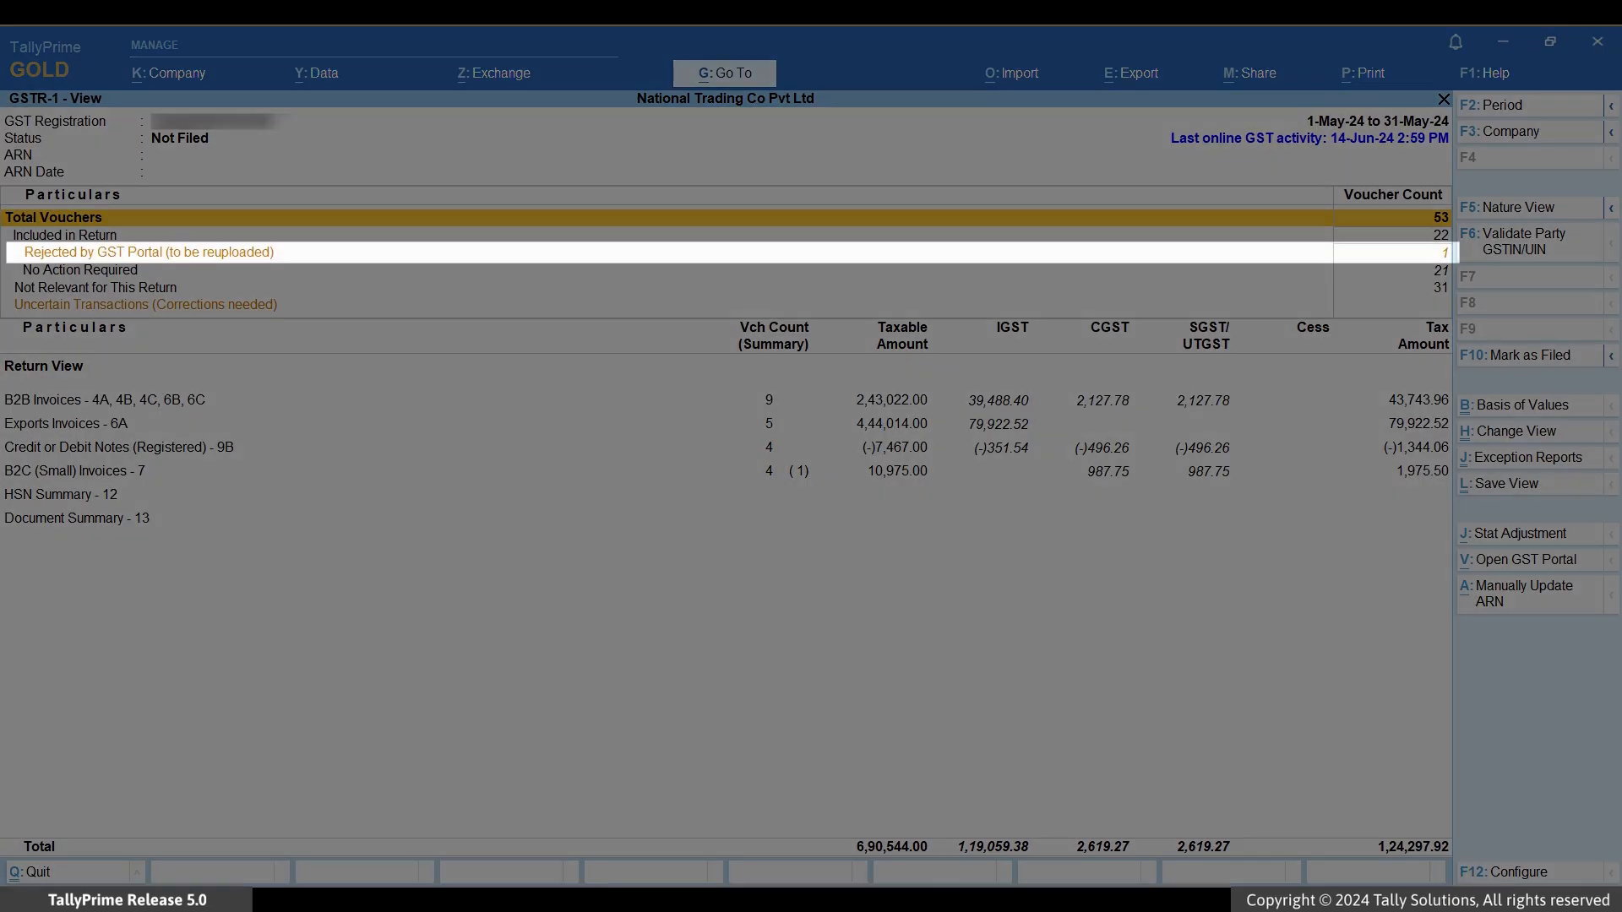
pyautogui.press('Down')
pyautogui.press('Down')
pyautogui.press('Return')
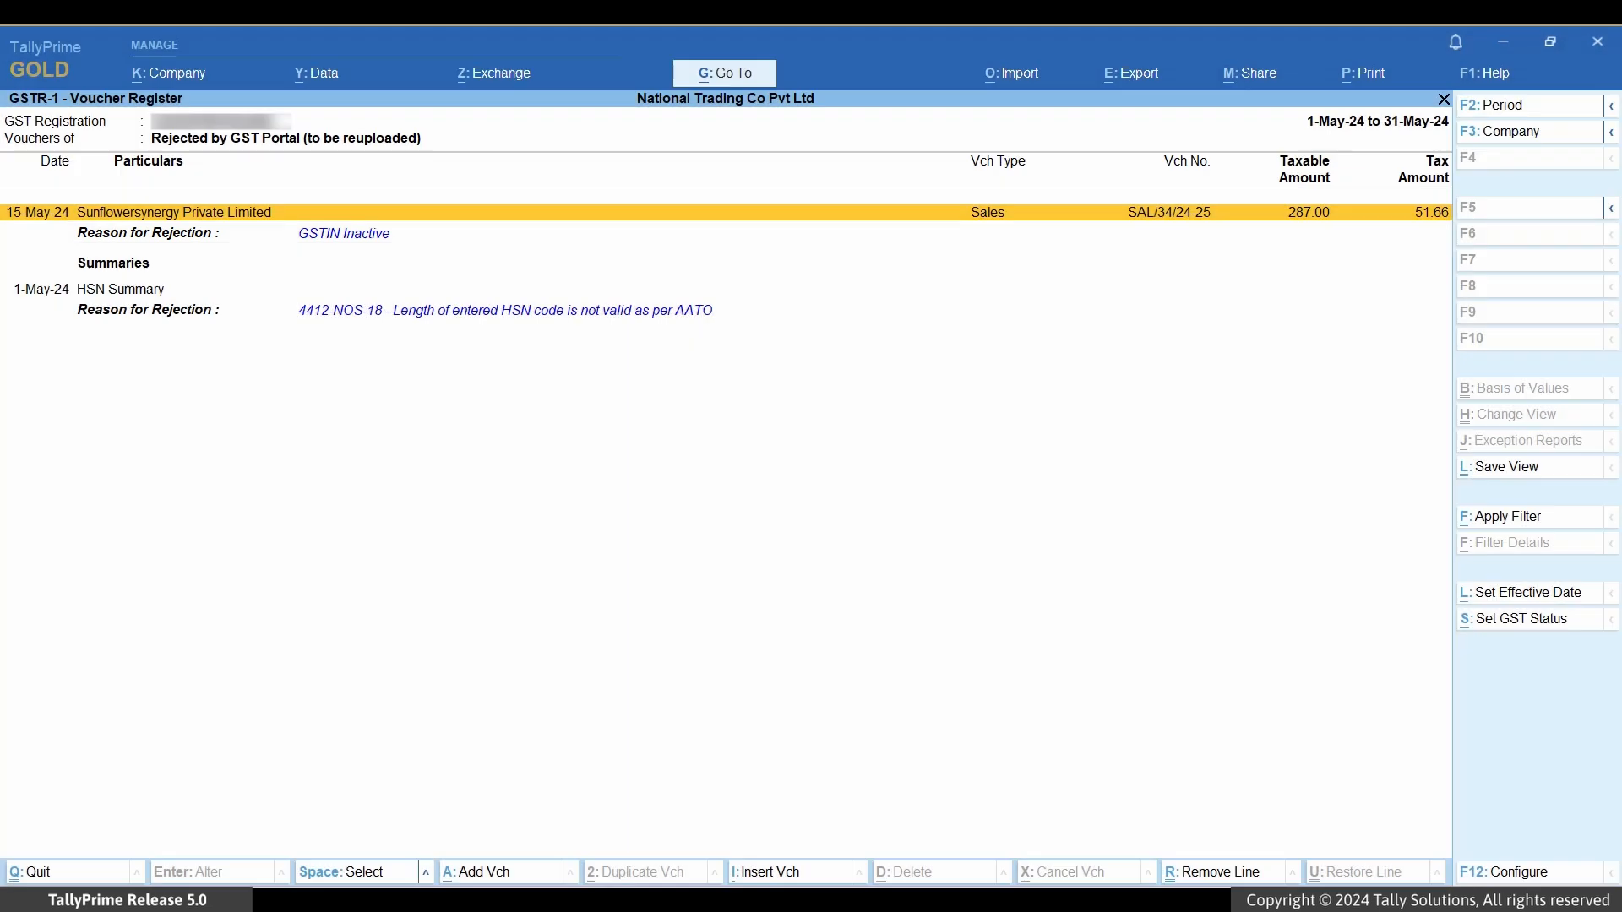
# Step: Open voucher SAL/34/24-25, check its GST Portal View of Invoice, and return to the voucher
pyautogui.press('Return')
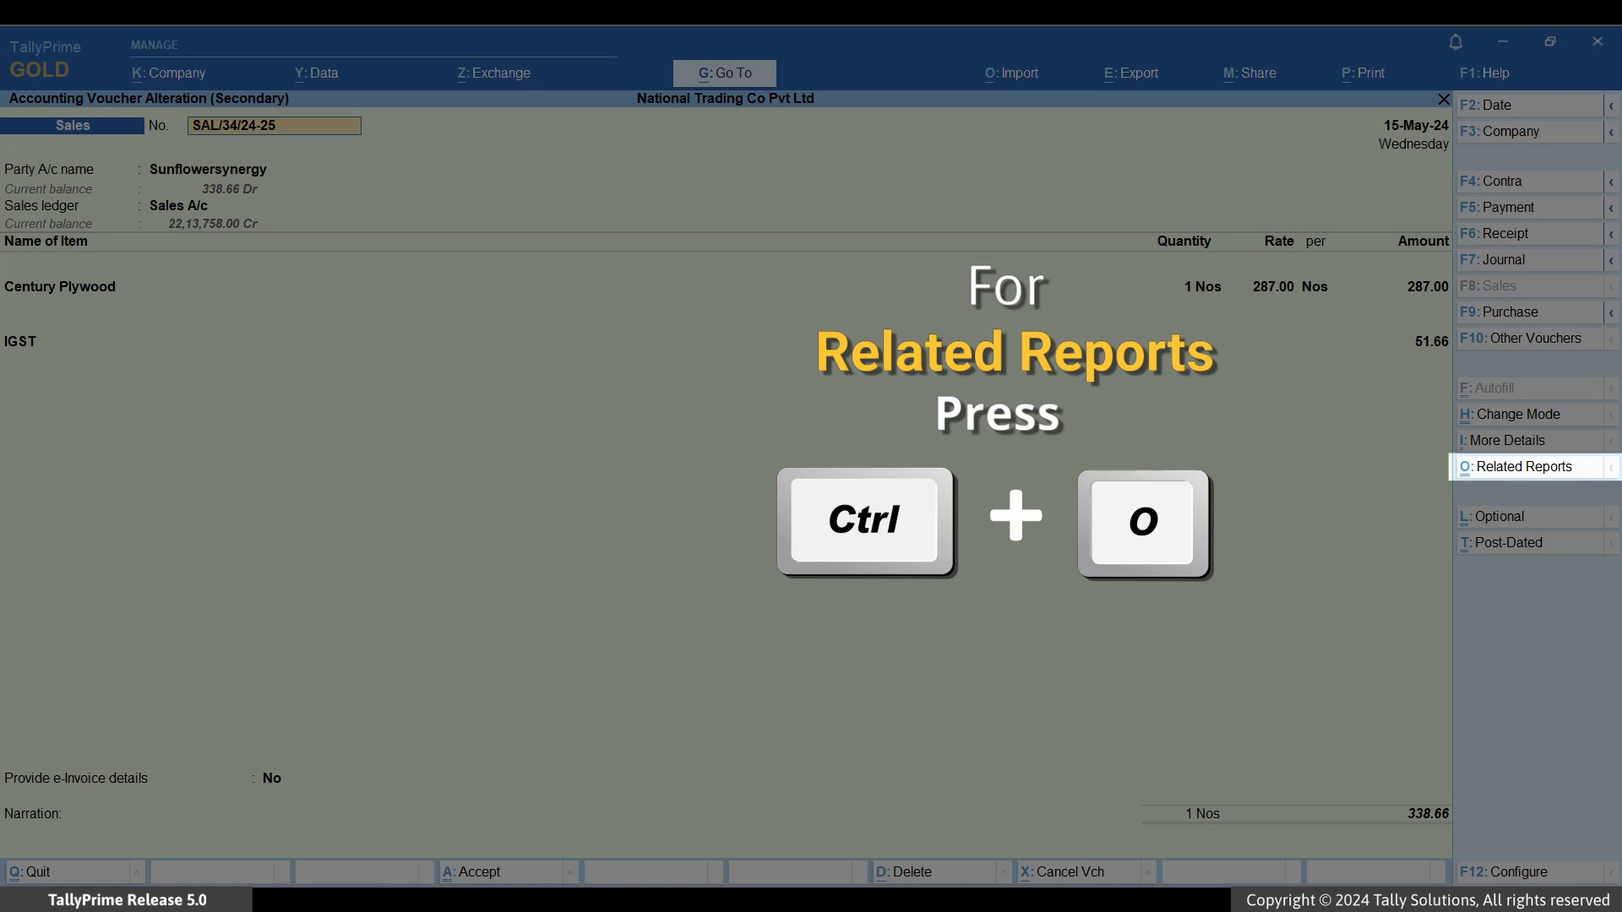
pyautogui.hotkey('ctrl', 'o')
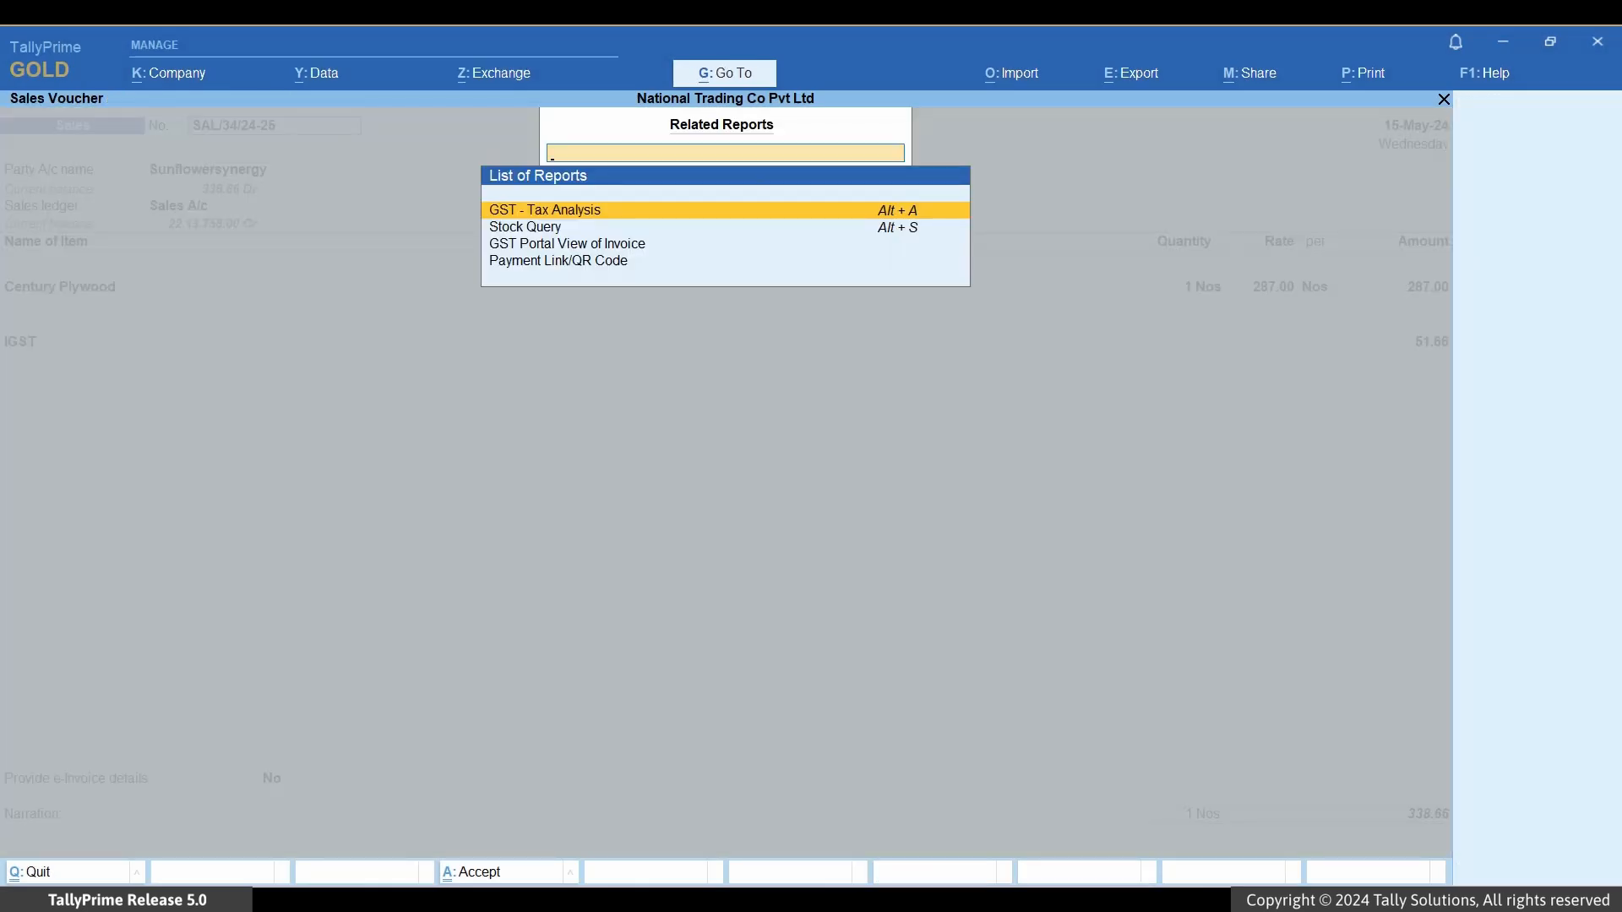
pyautogui.press('Down')
pyautogui.press('Down')
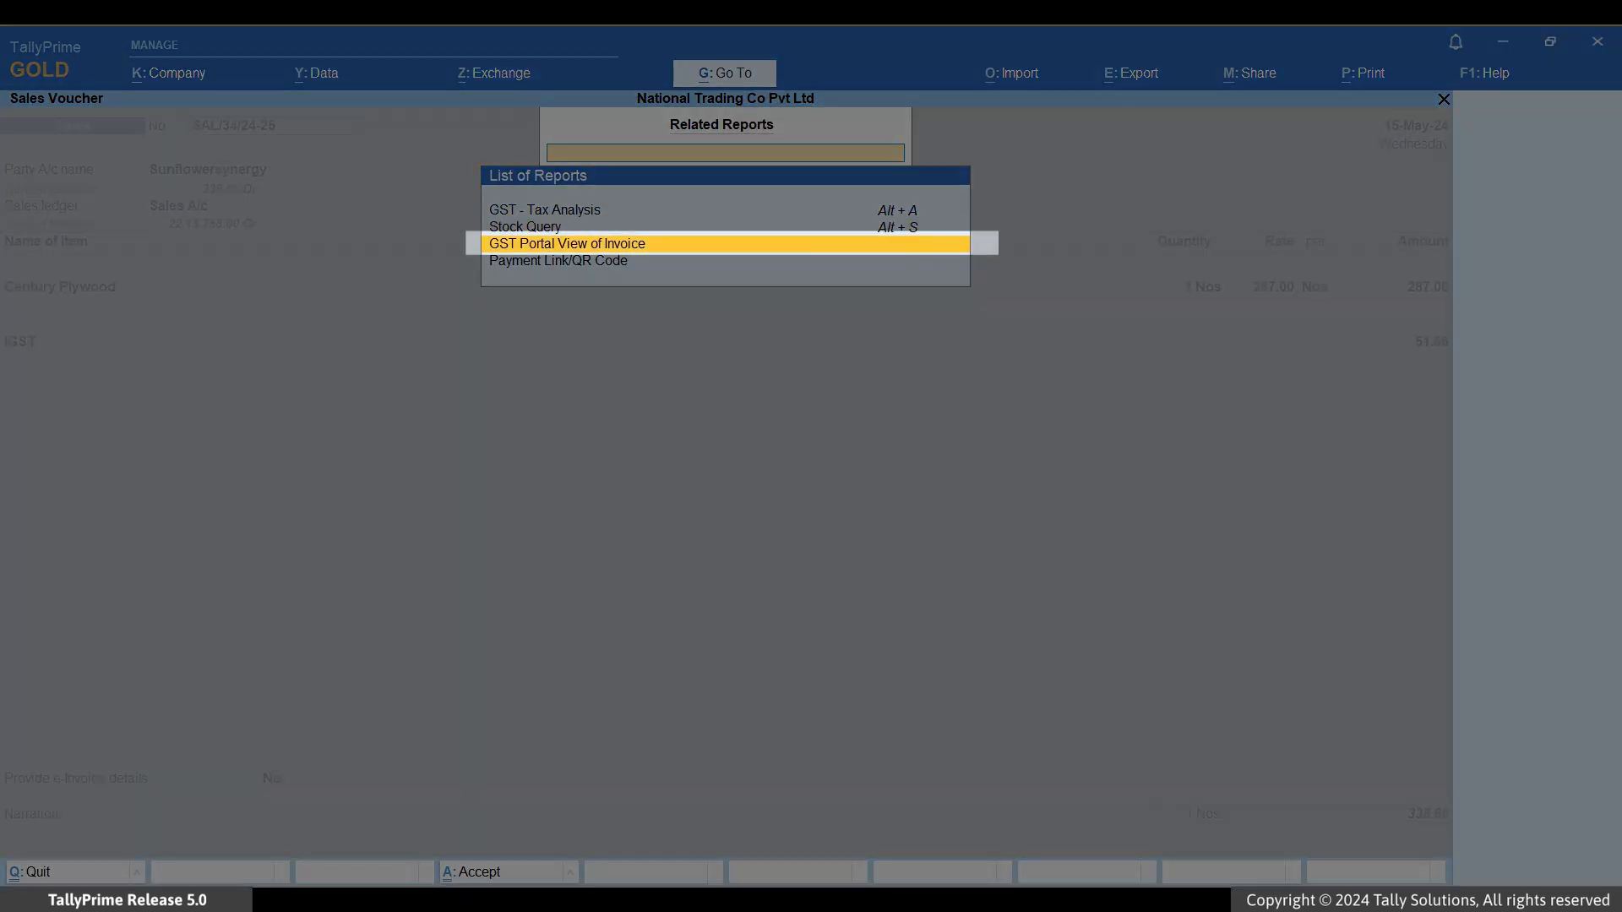
pyautogui.press('Return')
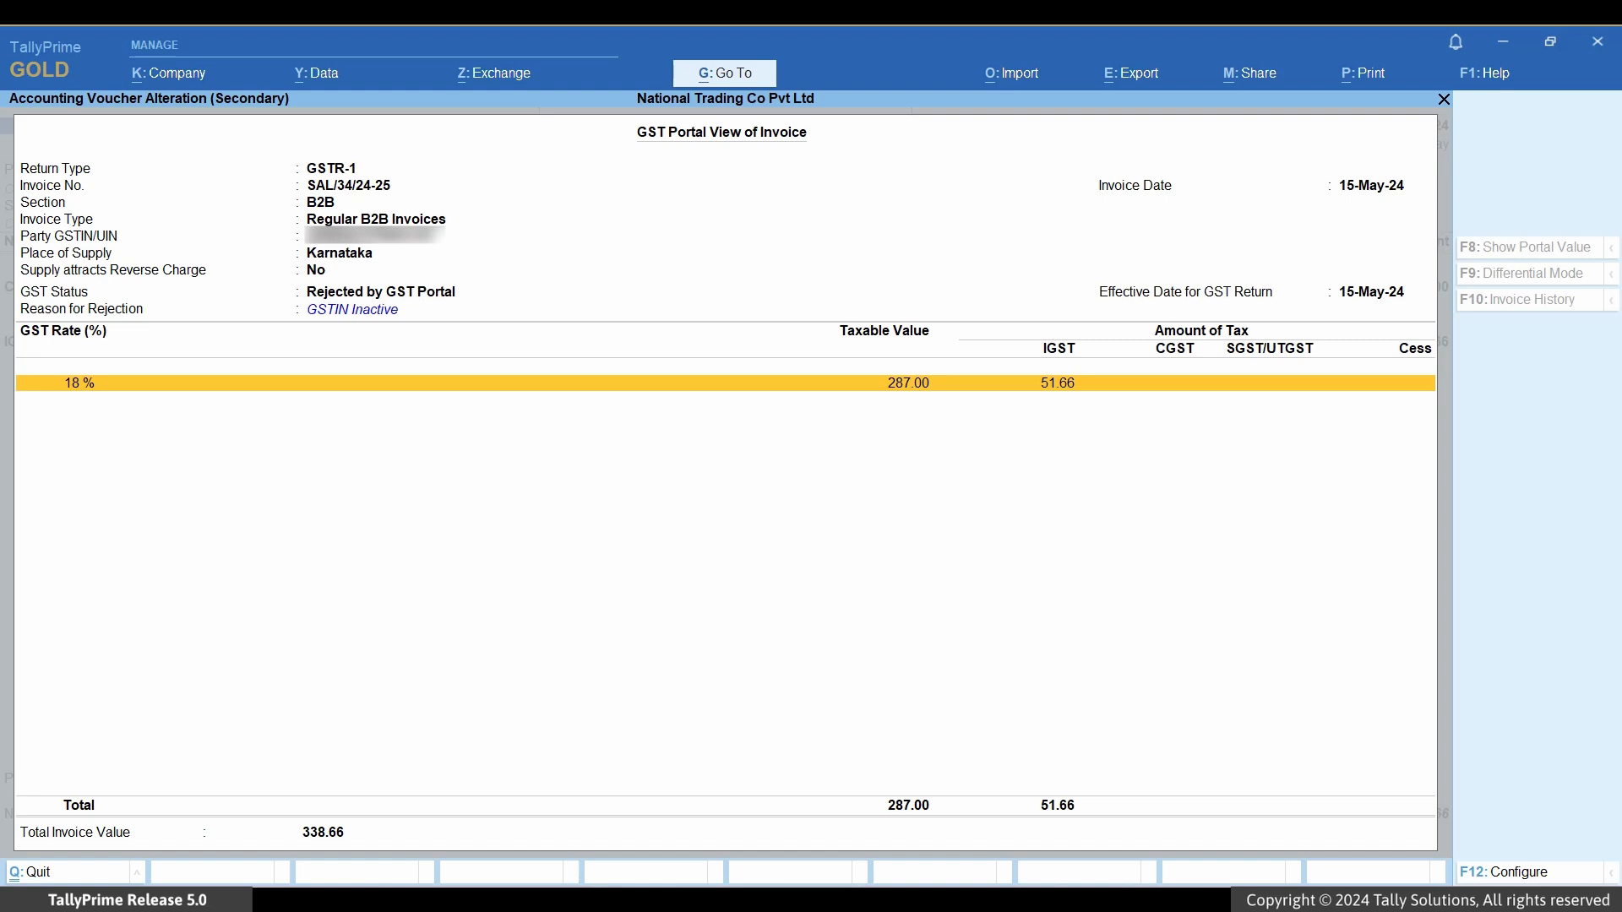
pyautogui.press('Escape')
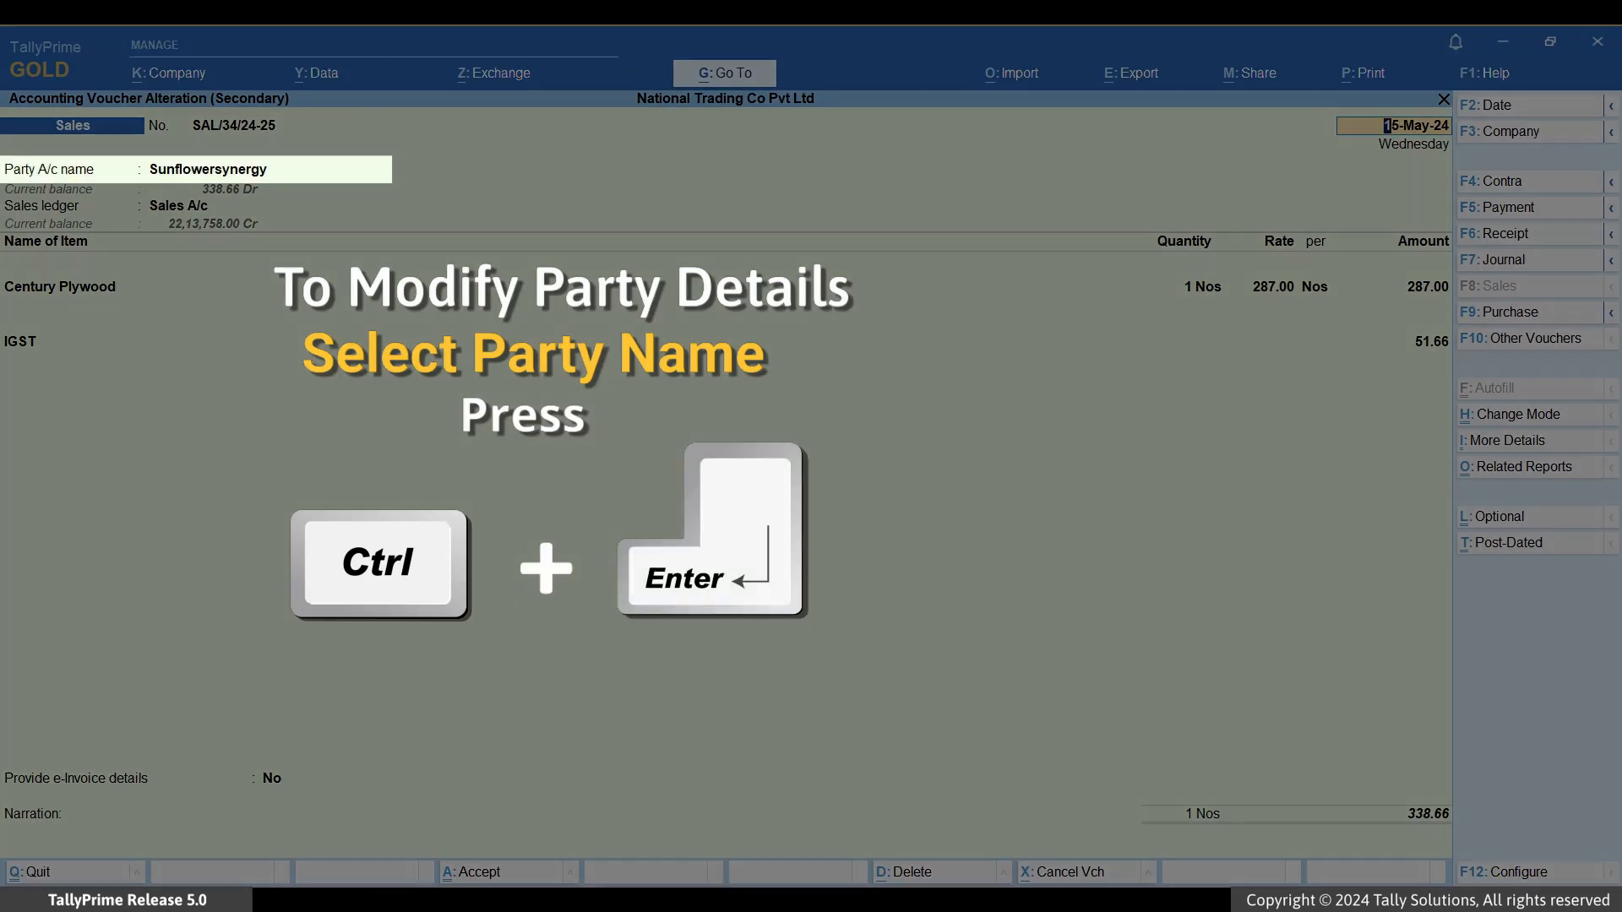
# Step: Change the Sunflowersynergy ledger's registration type to Unregistered/Consumer, effective 1-May, and save it
pyautogui.press('Return')
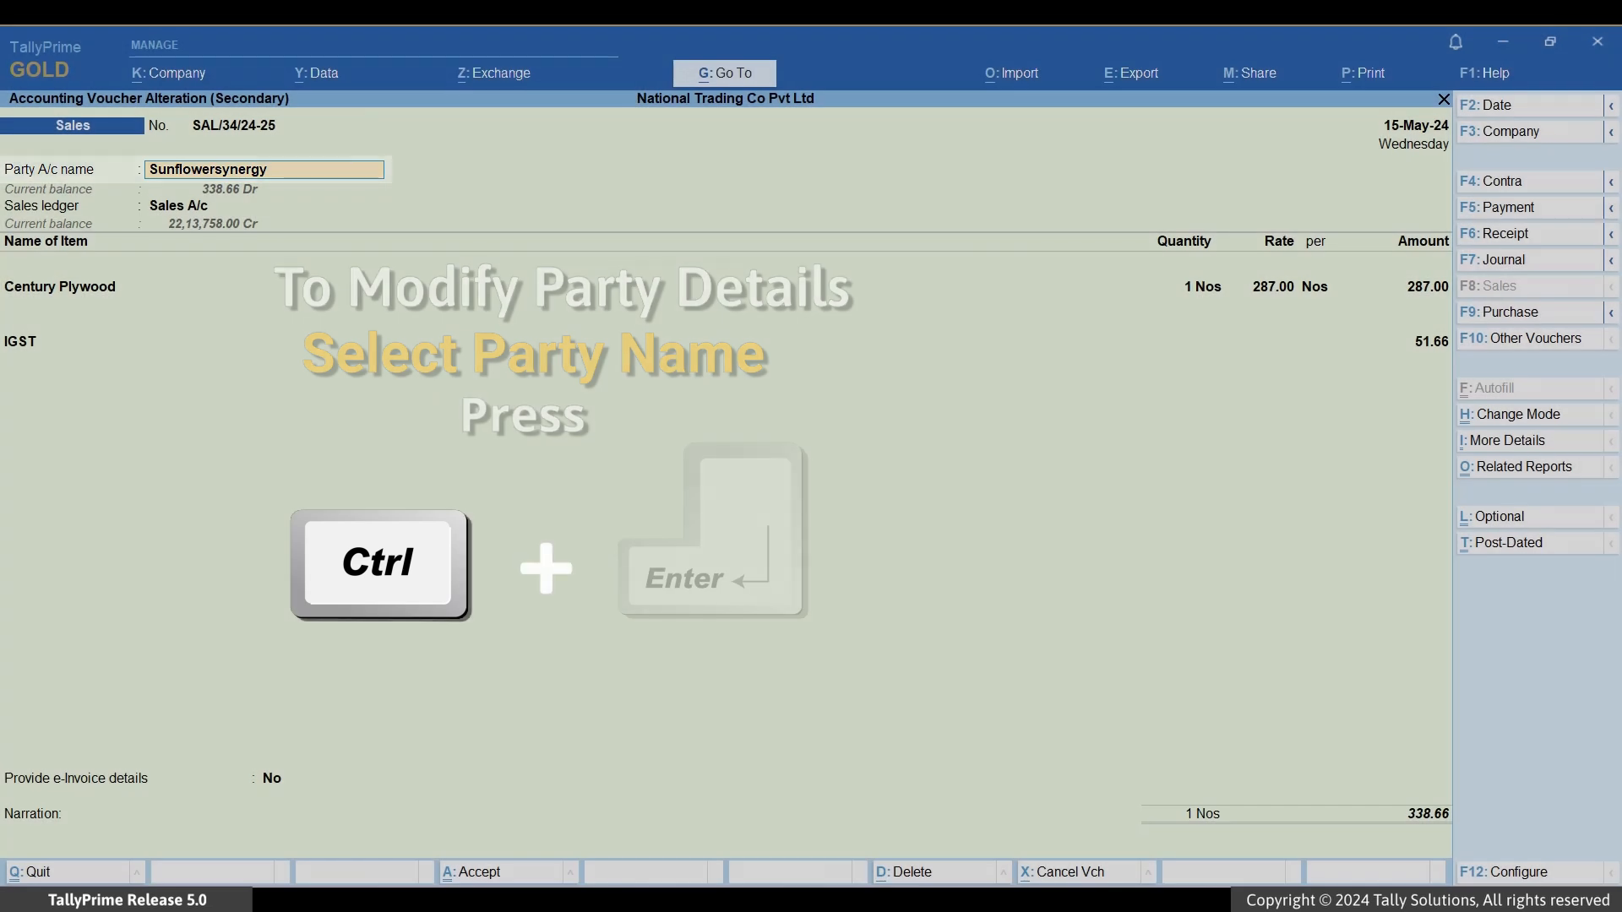
pyautogui.hotkey('ctrl', 'Return')
pyautogui.press('Return')
pyautogui.press('Return')
pyautogui.press('Return')
pyautogui.press('Return')
pyautogui.press('Return')
pyautogui.press('Return')
pyautogui.press('Return')
pyautogui.press('Return')
pyautogui.press('Return')
pyautogui.press('Return')
pyautogui.press('Return')
pyautogui.press('Return')
pyautogui.press('Return')
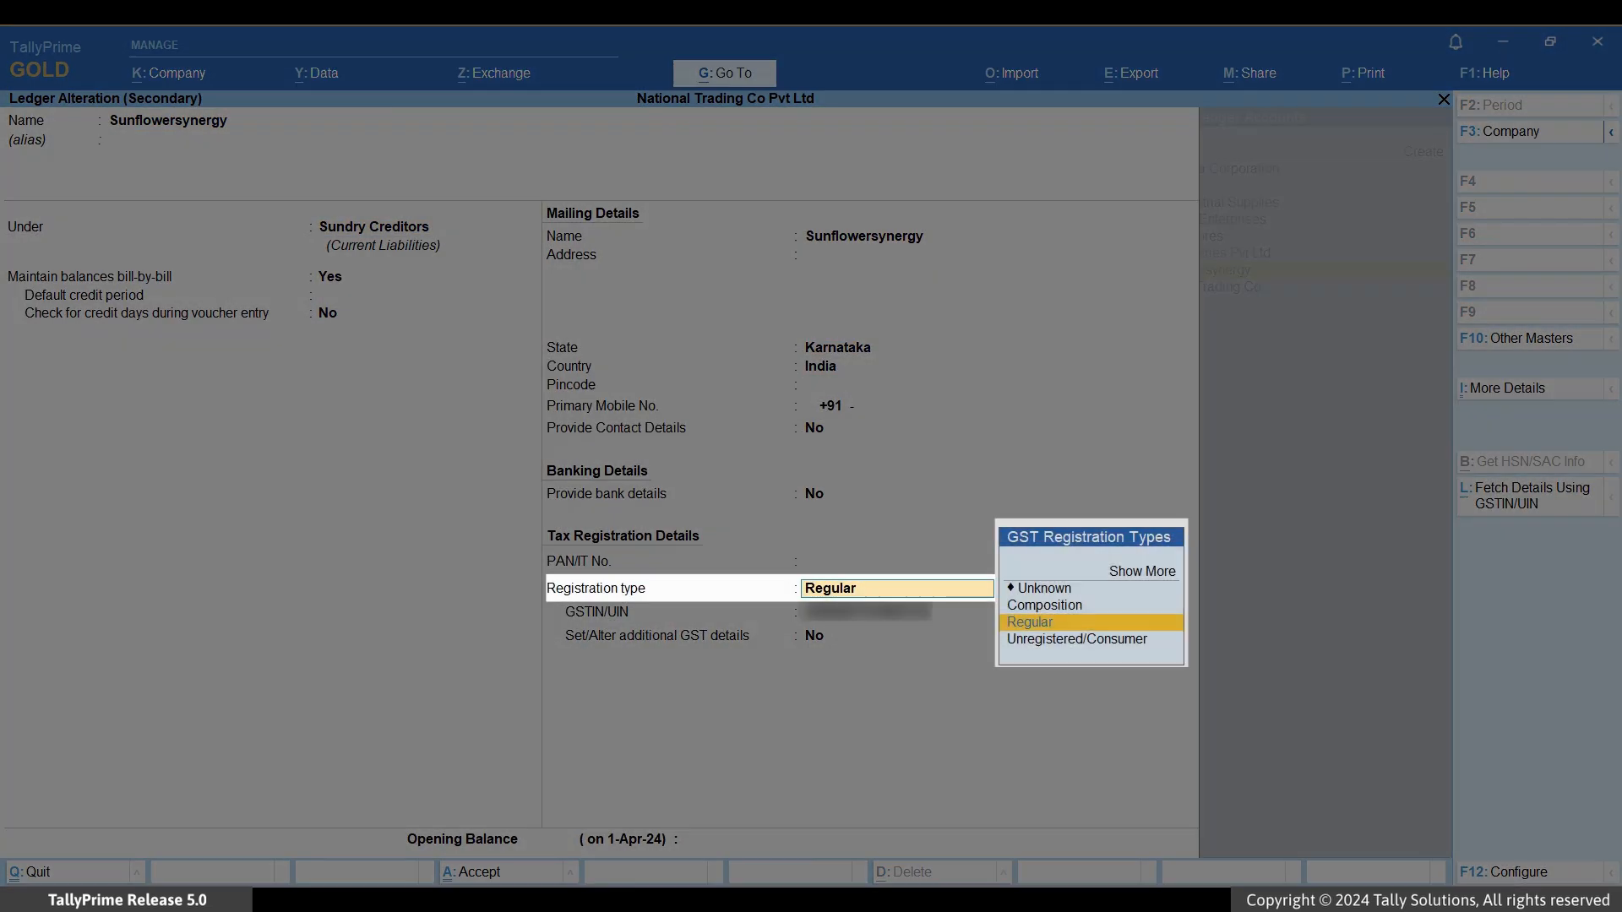
pyautogui.press('Down')
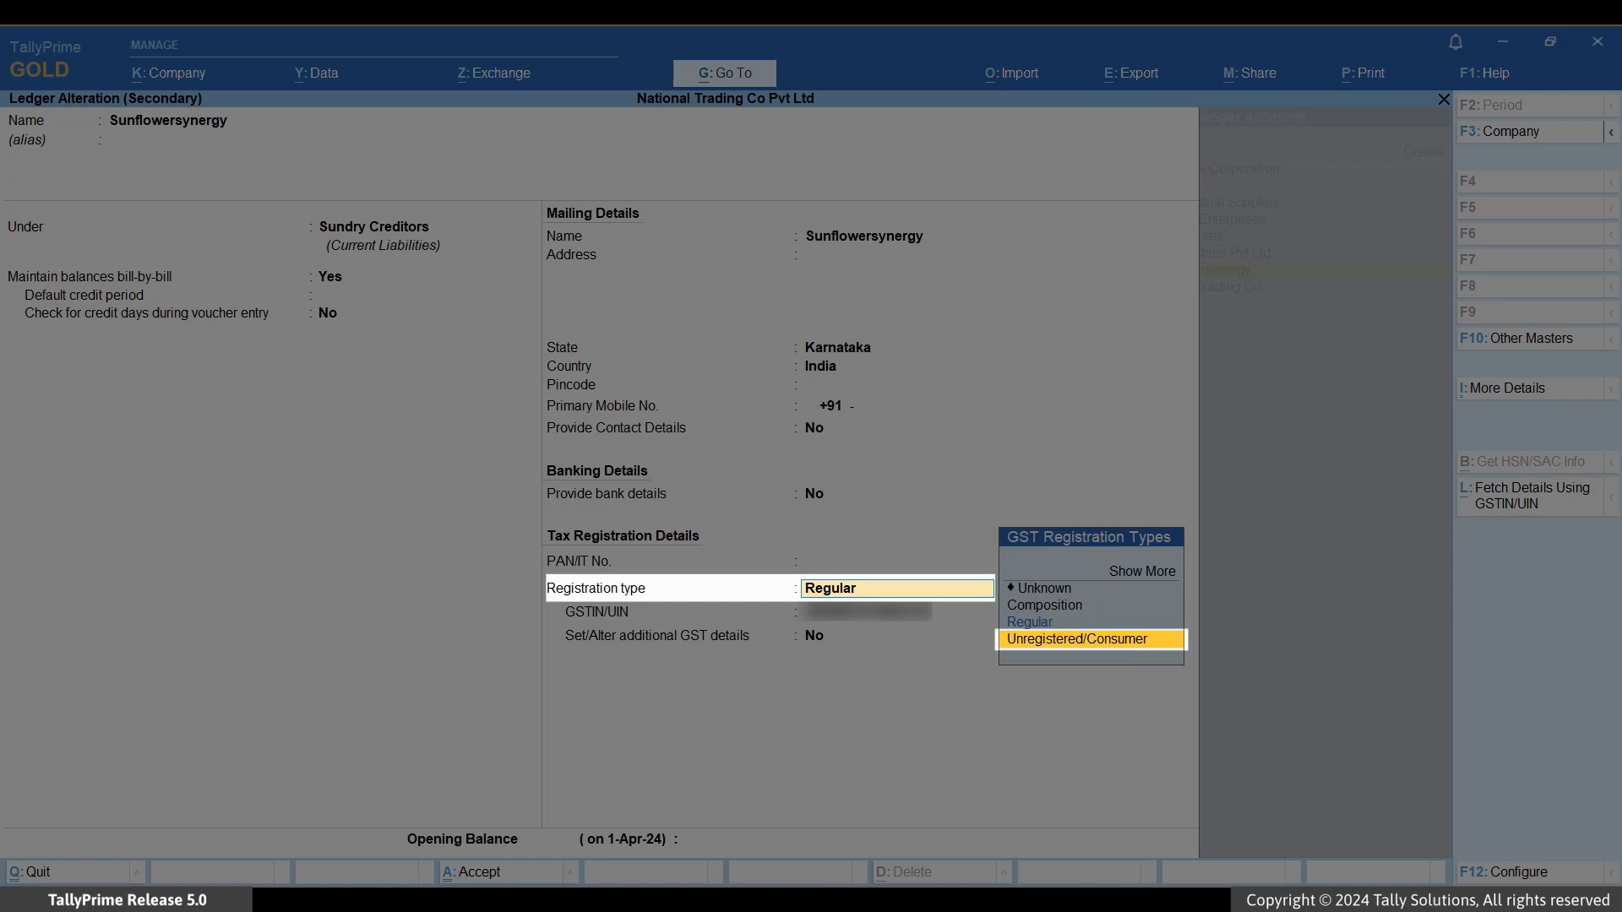
pyautogui.press('Return')
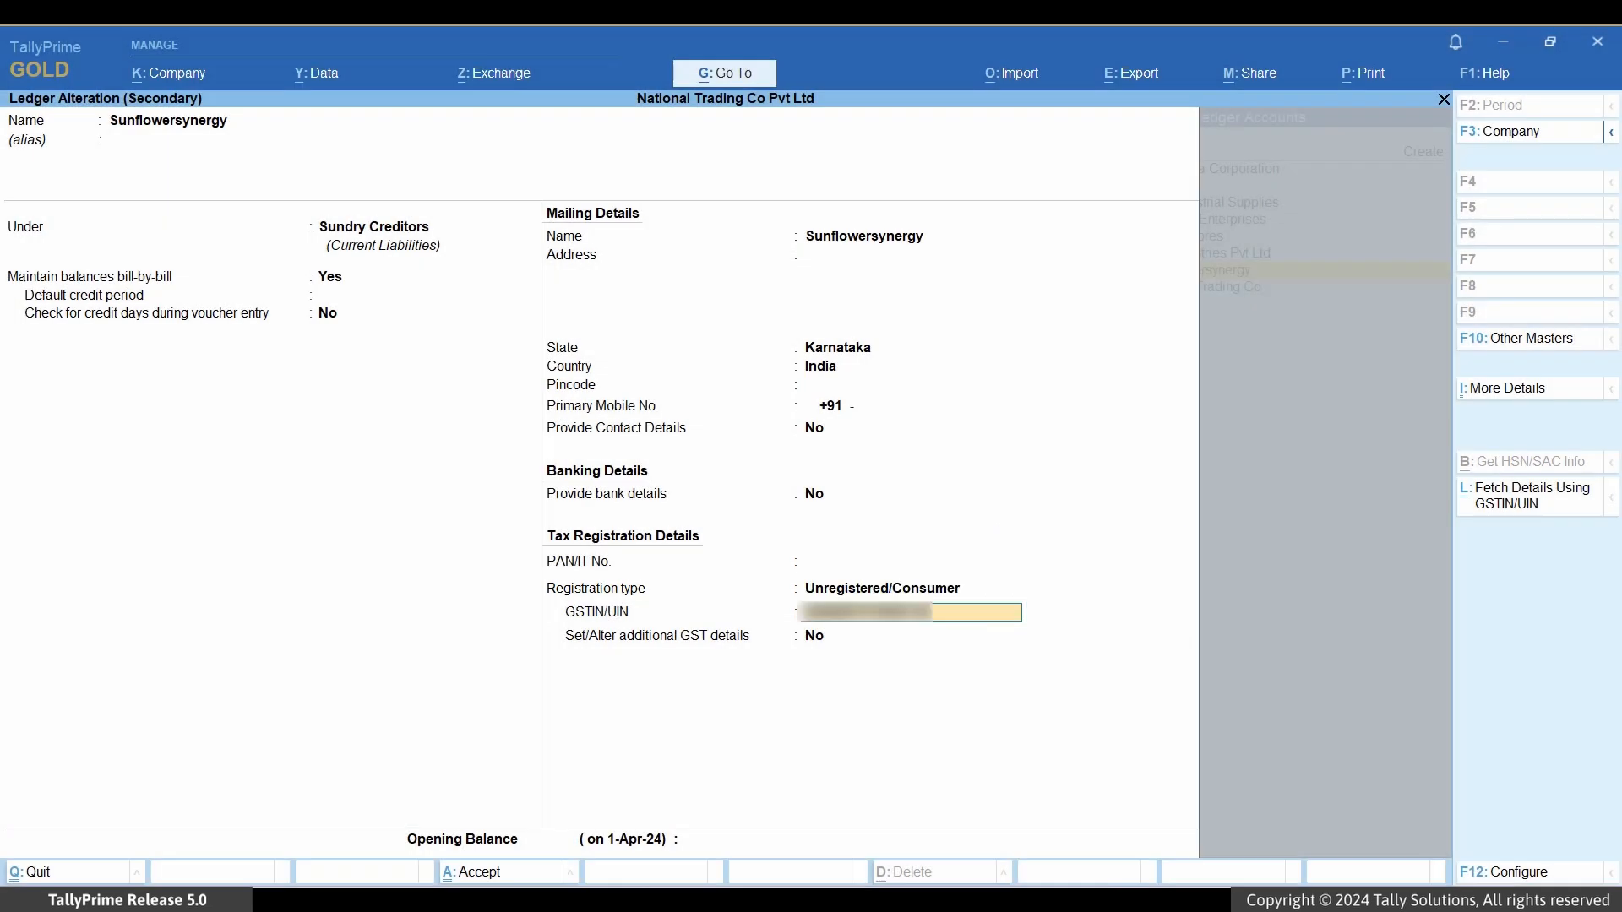
pyautogui.press('Return')
pyautogui.write('y')
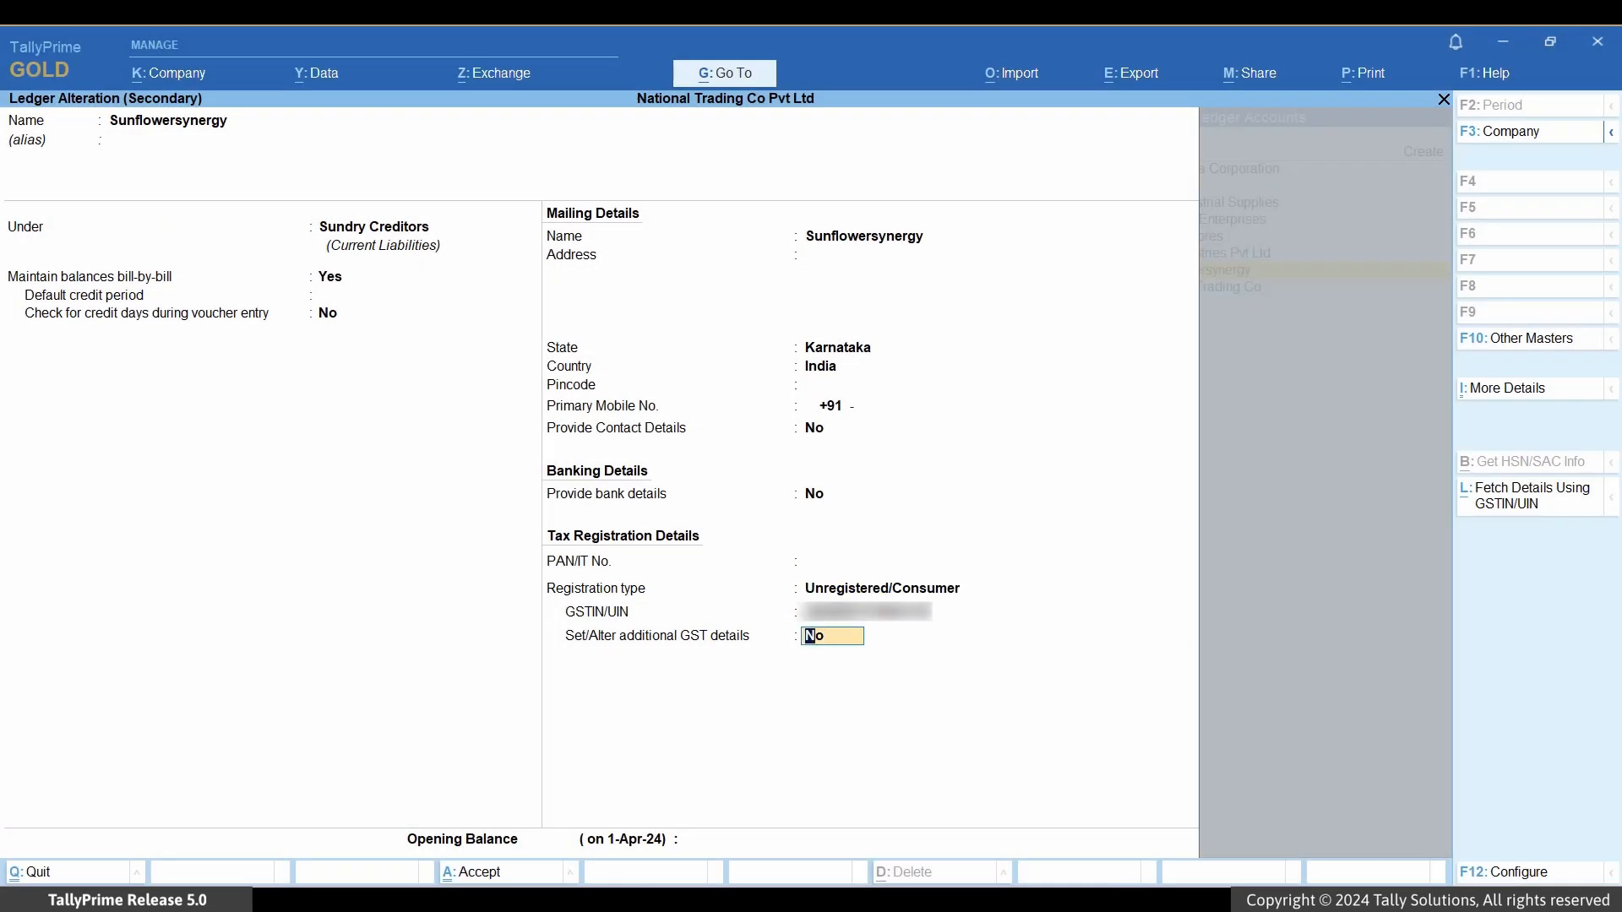
pyautogui.press('Return')
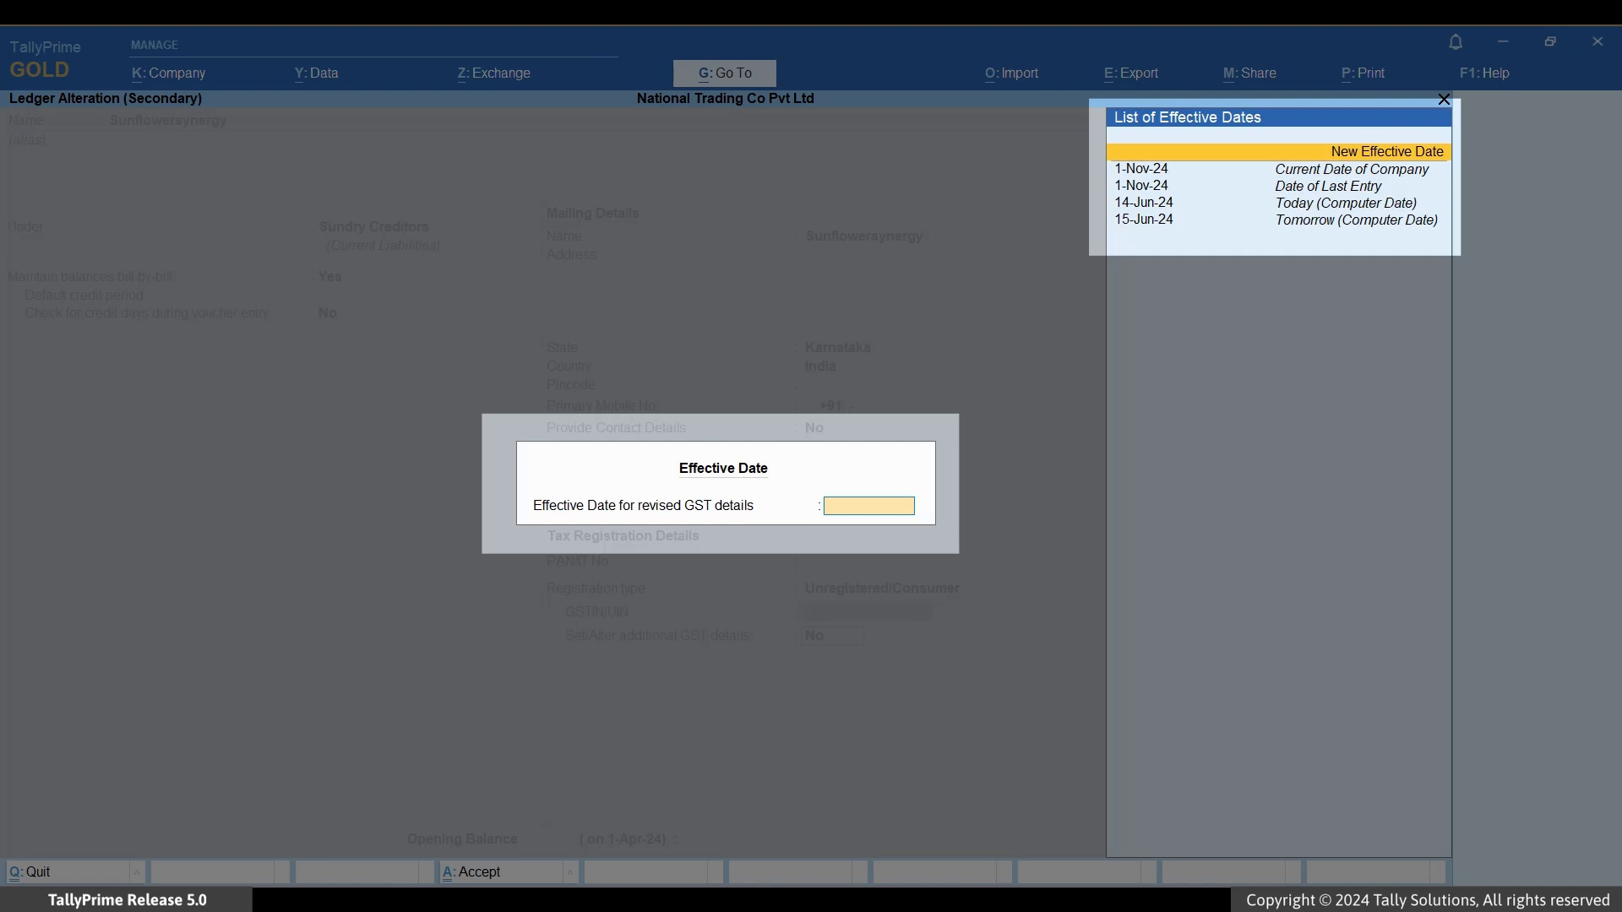
pyautogui.write('1-may')
pyautogui.press('Return')
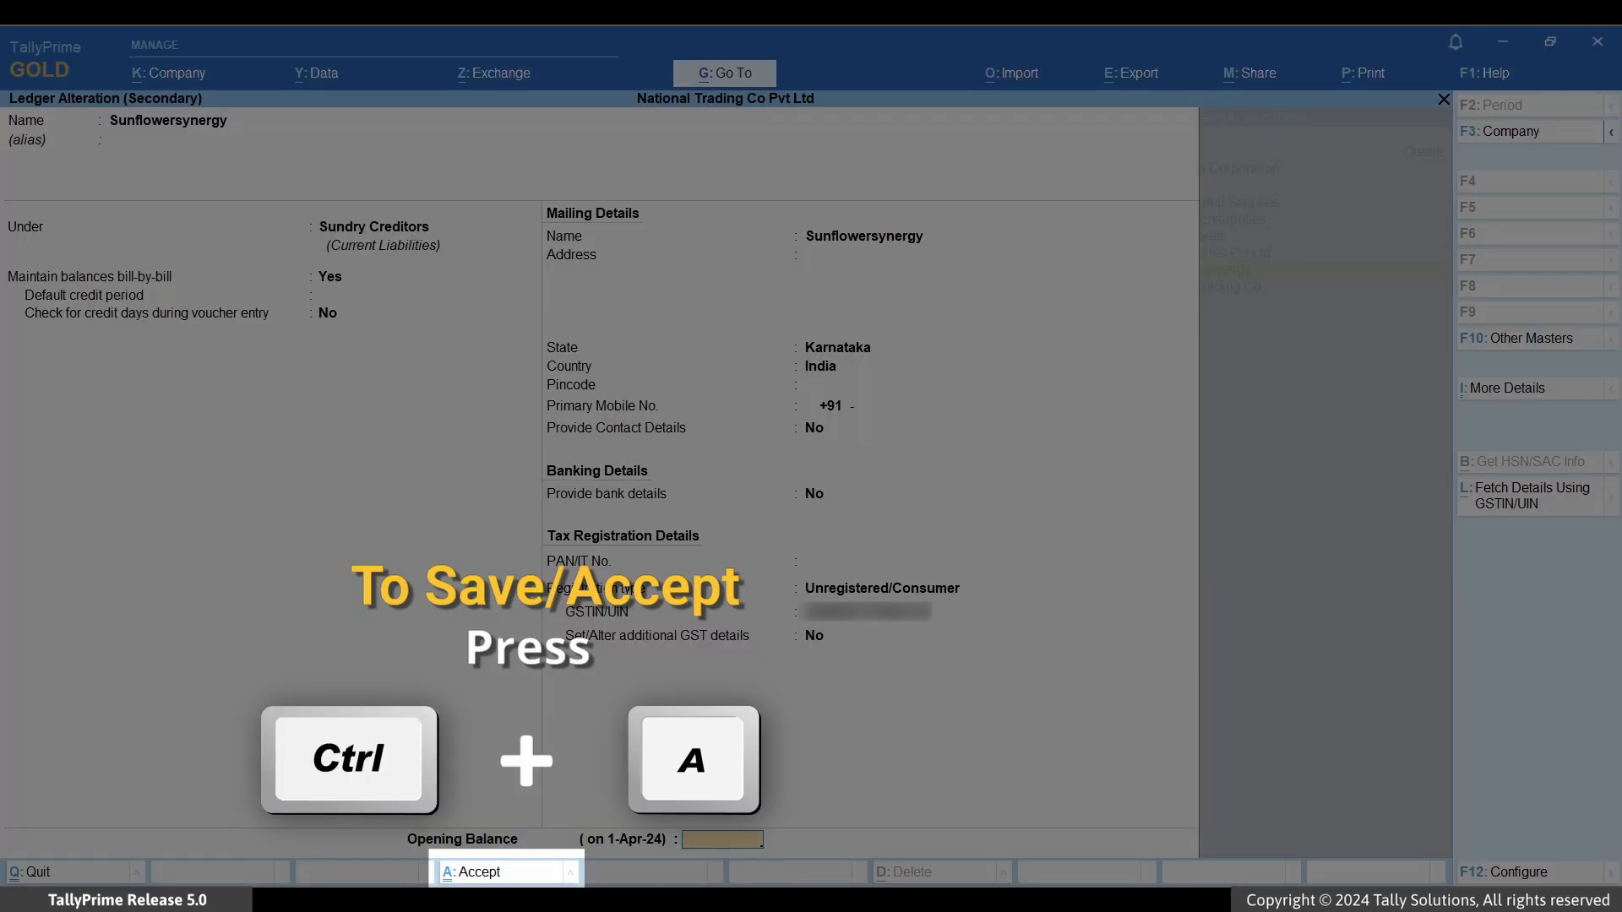
pyautogui.hotkey('ctrl', 'a')
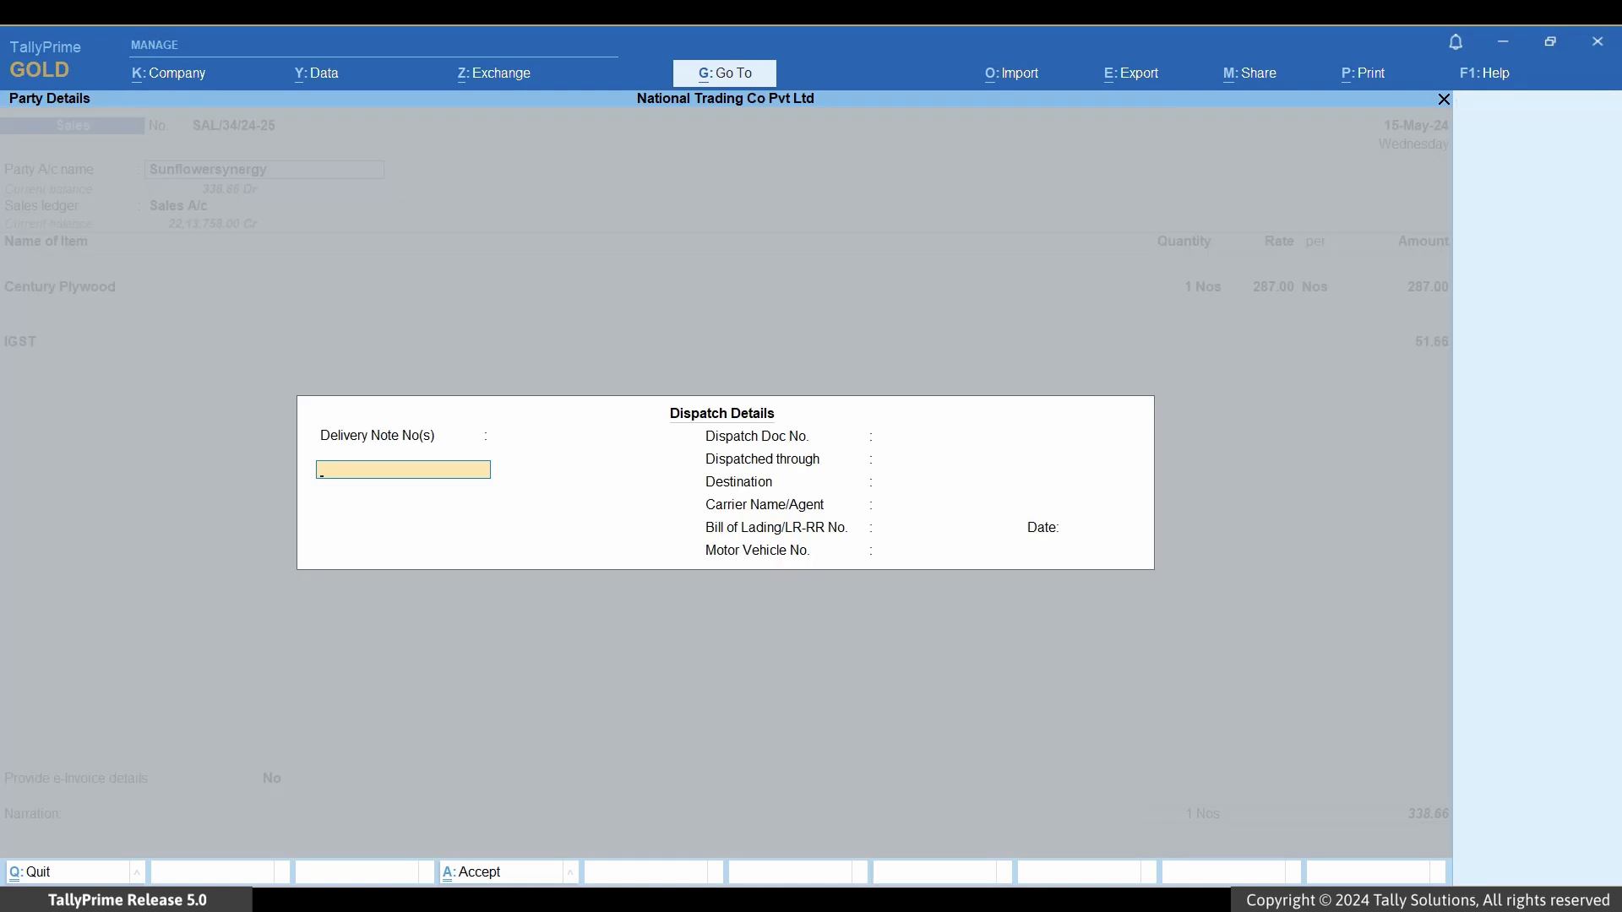
# Step: Change the voucher's Party Details registration type from Regular to Unregistered/Consumer and save the voucher
pyautogui.hotkey('ctrl', 'a')
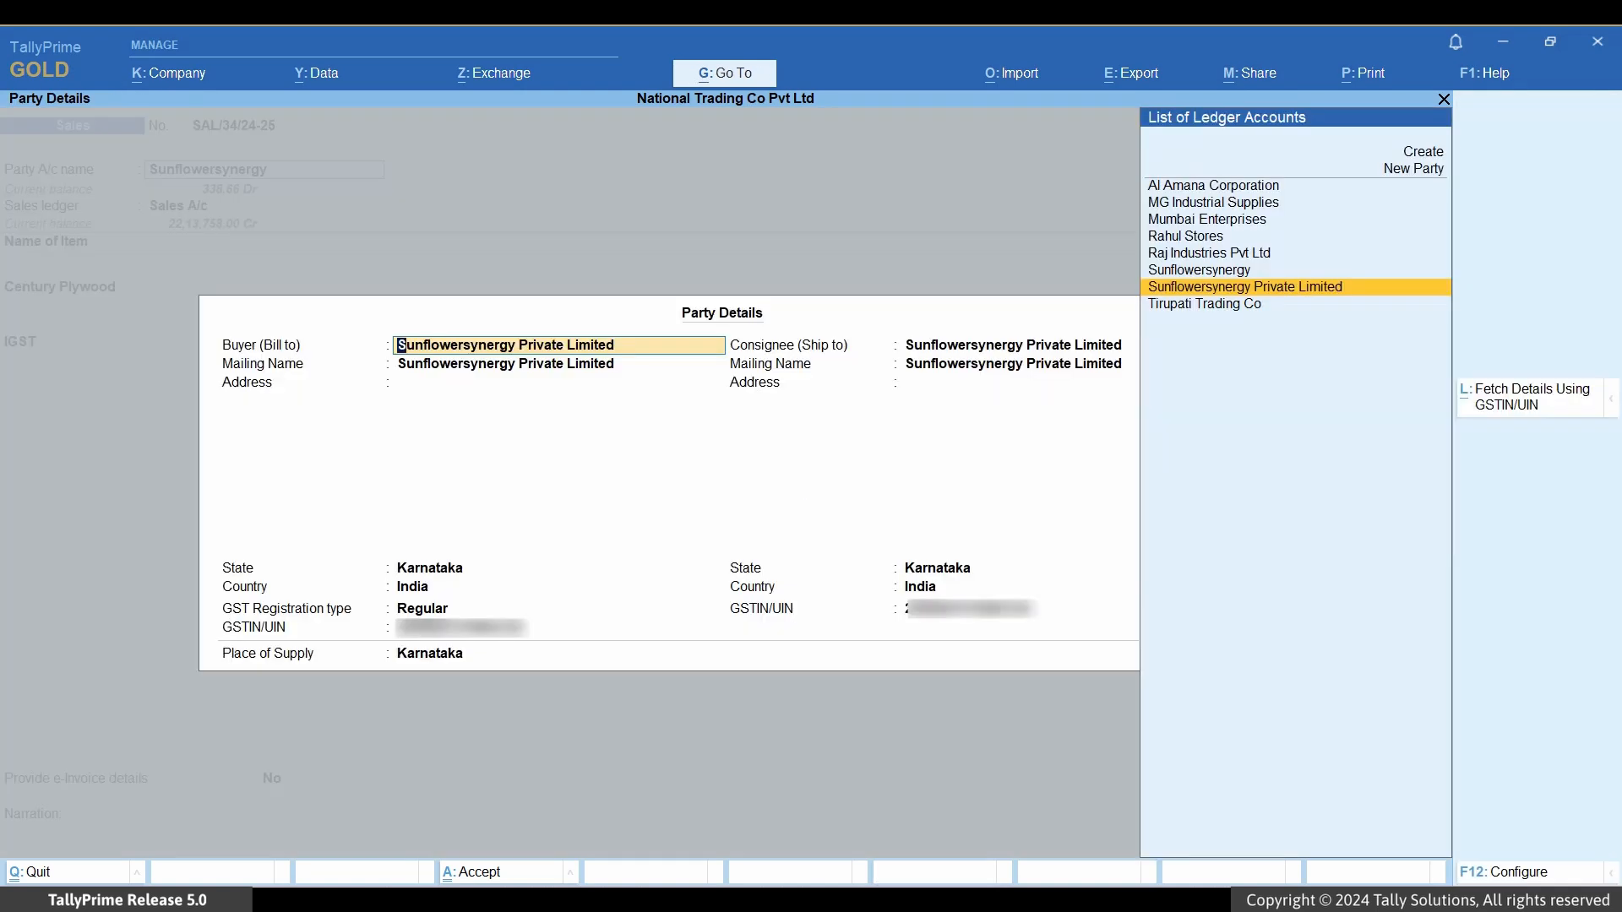
pyautogui.press('Return')
pyautogui.press('Return')
pyautogui.press('Return')
pyautogui.press('Return')
pyautogui.press('Return')
pyautogui.press('Down')
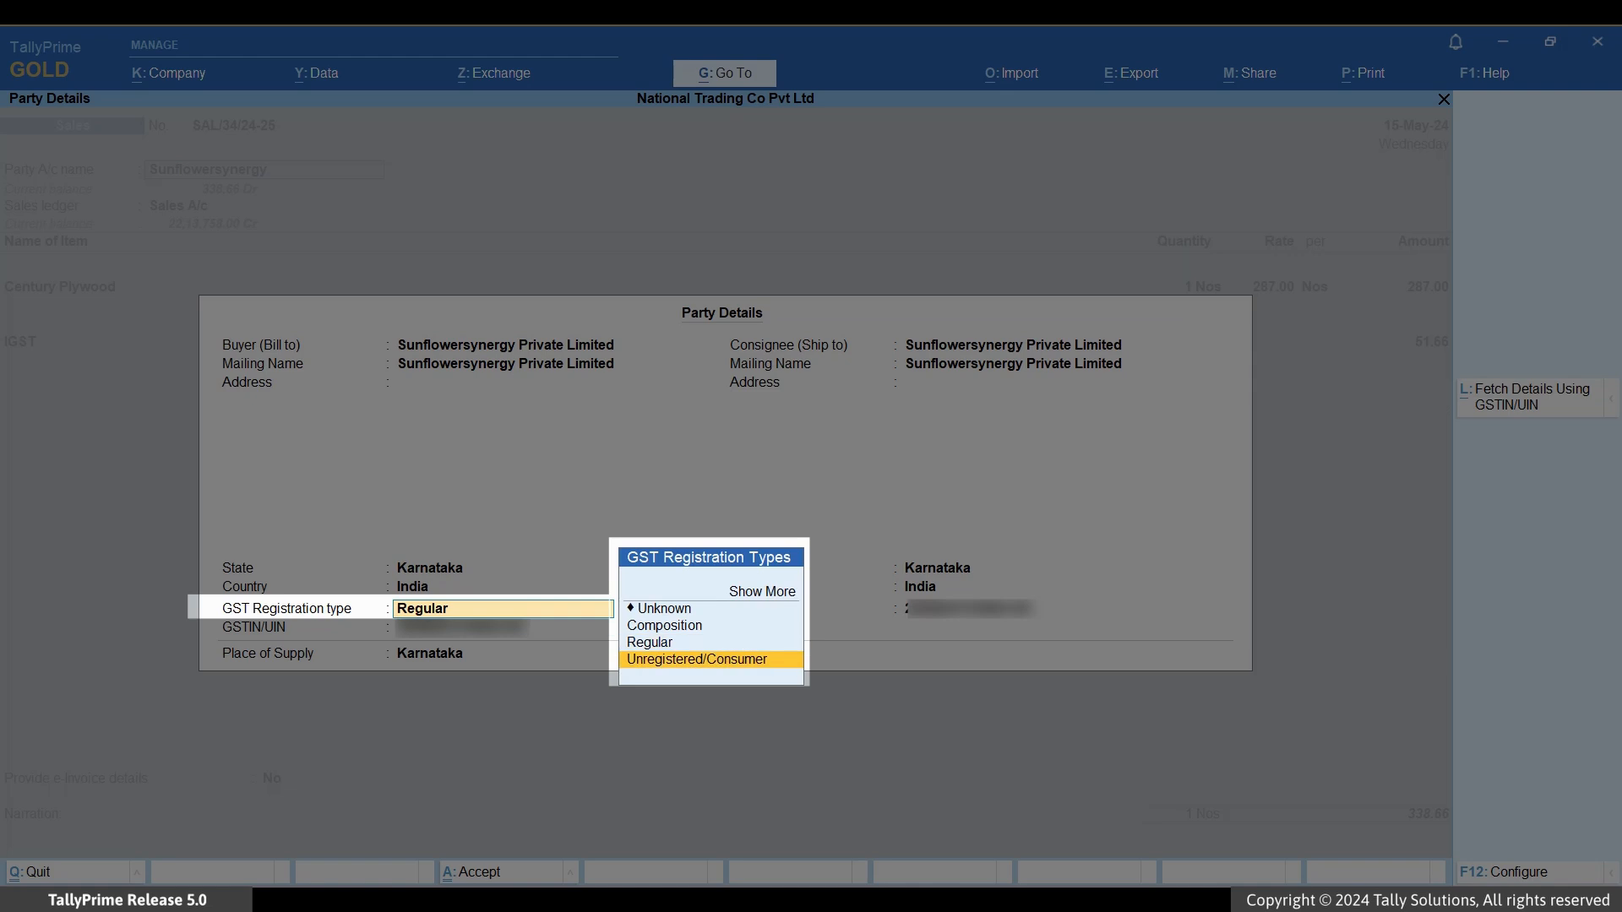
pyautogui.press('Return')
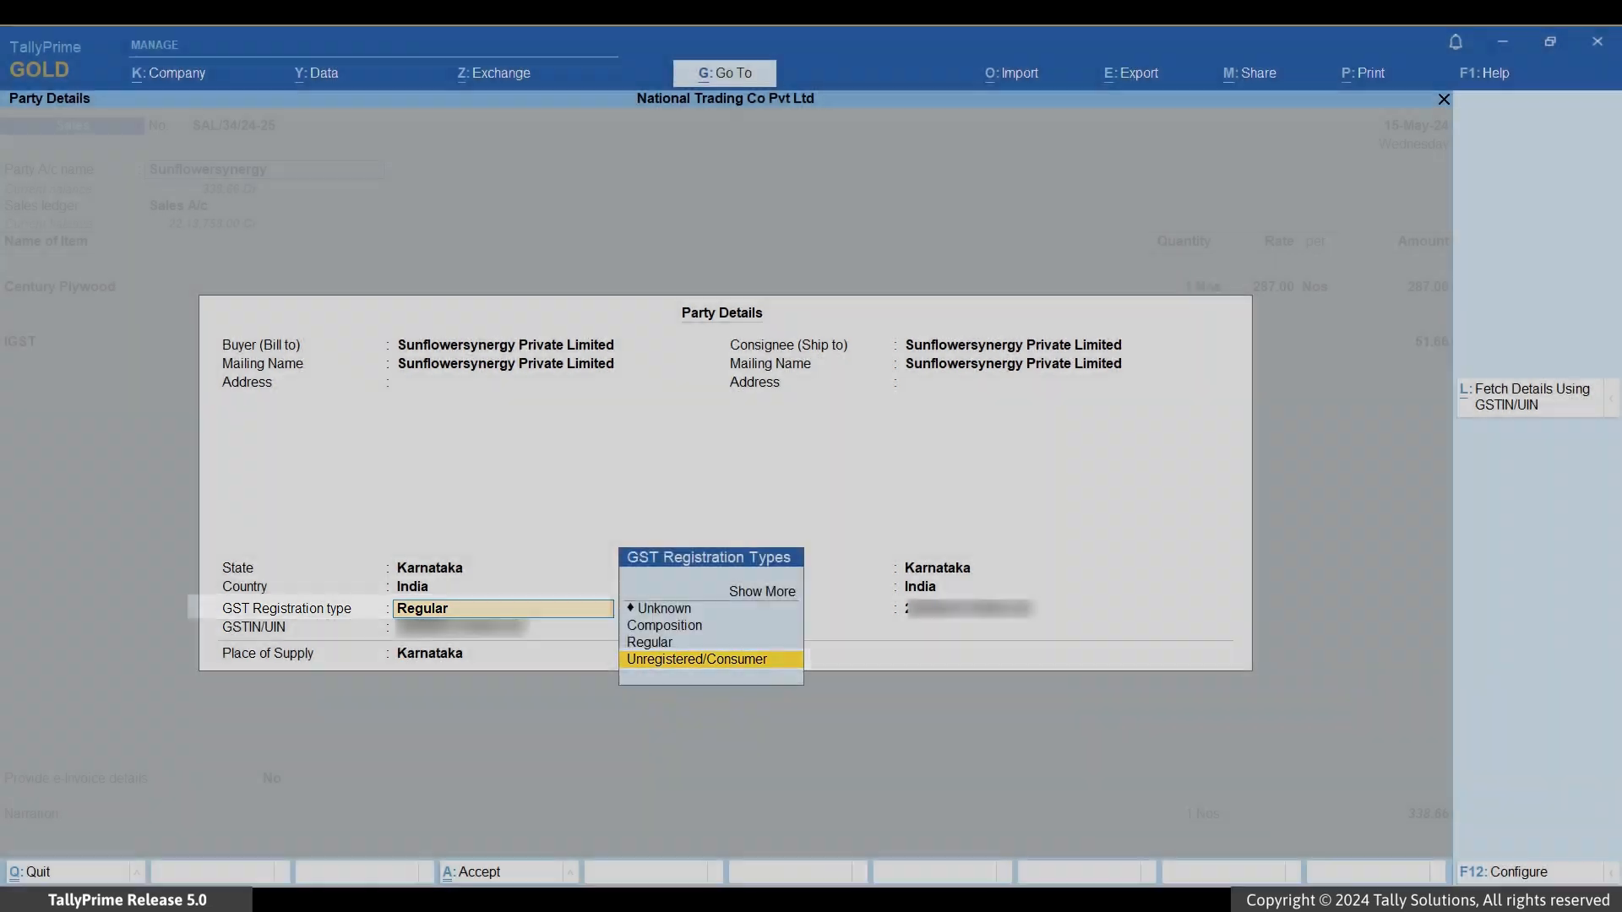
pyautogui.hotkey('ctrl', 'a')
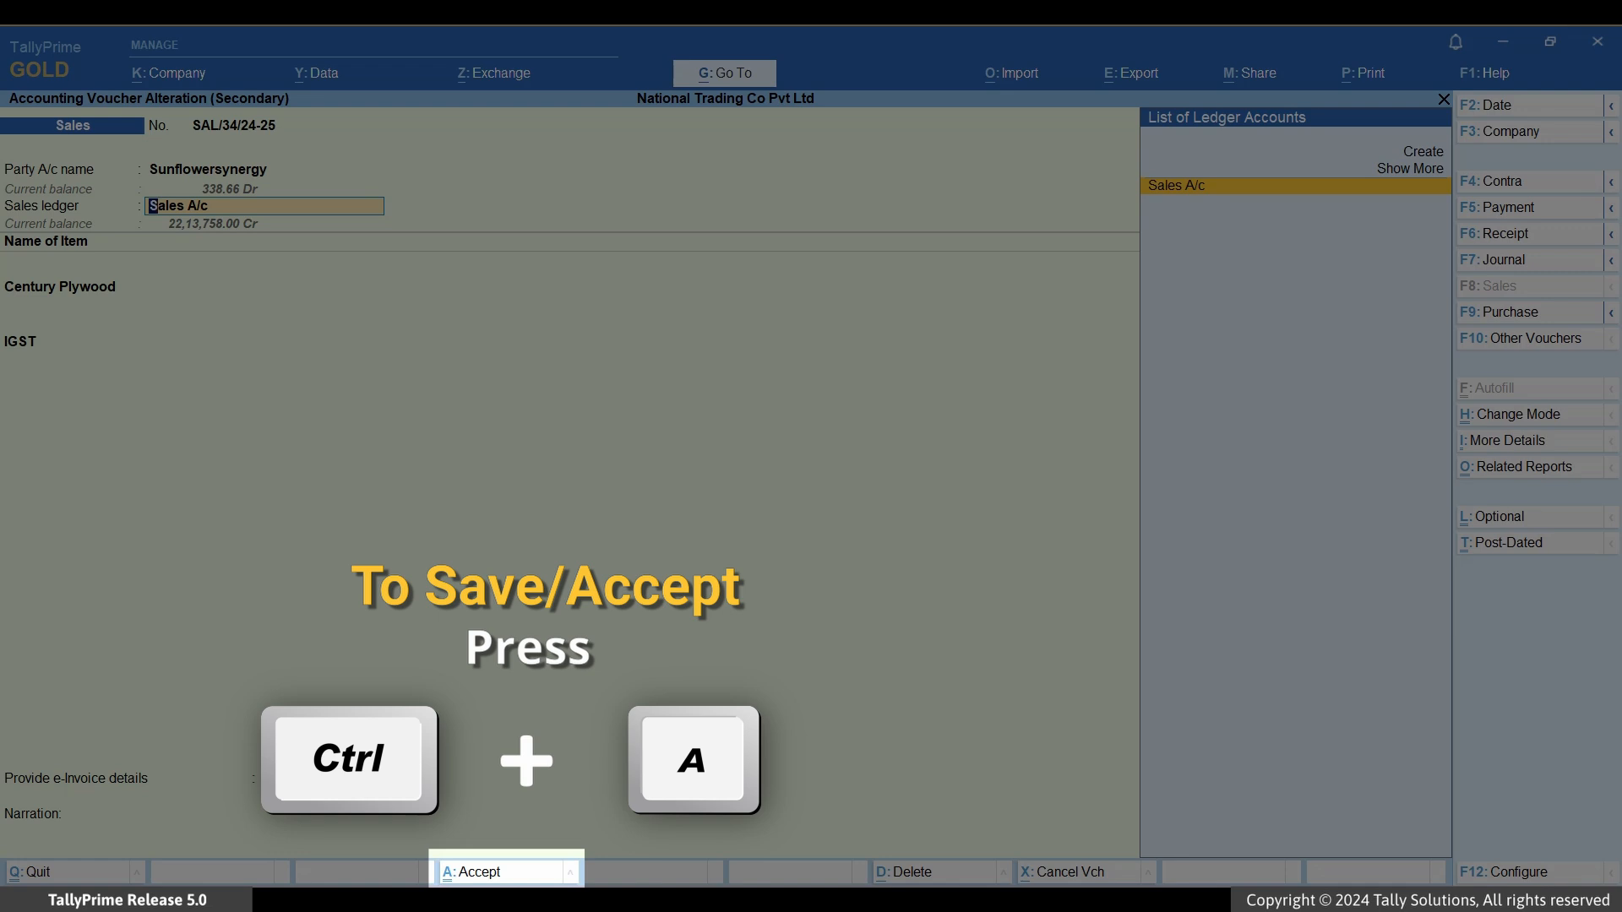
pyautogui.hotkey('ctrl', 'a')
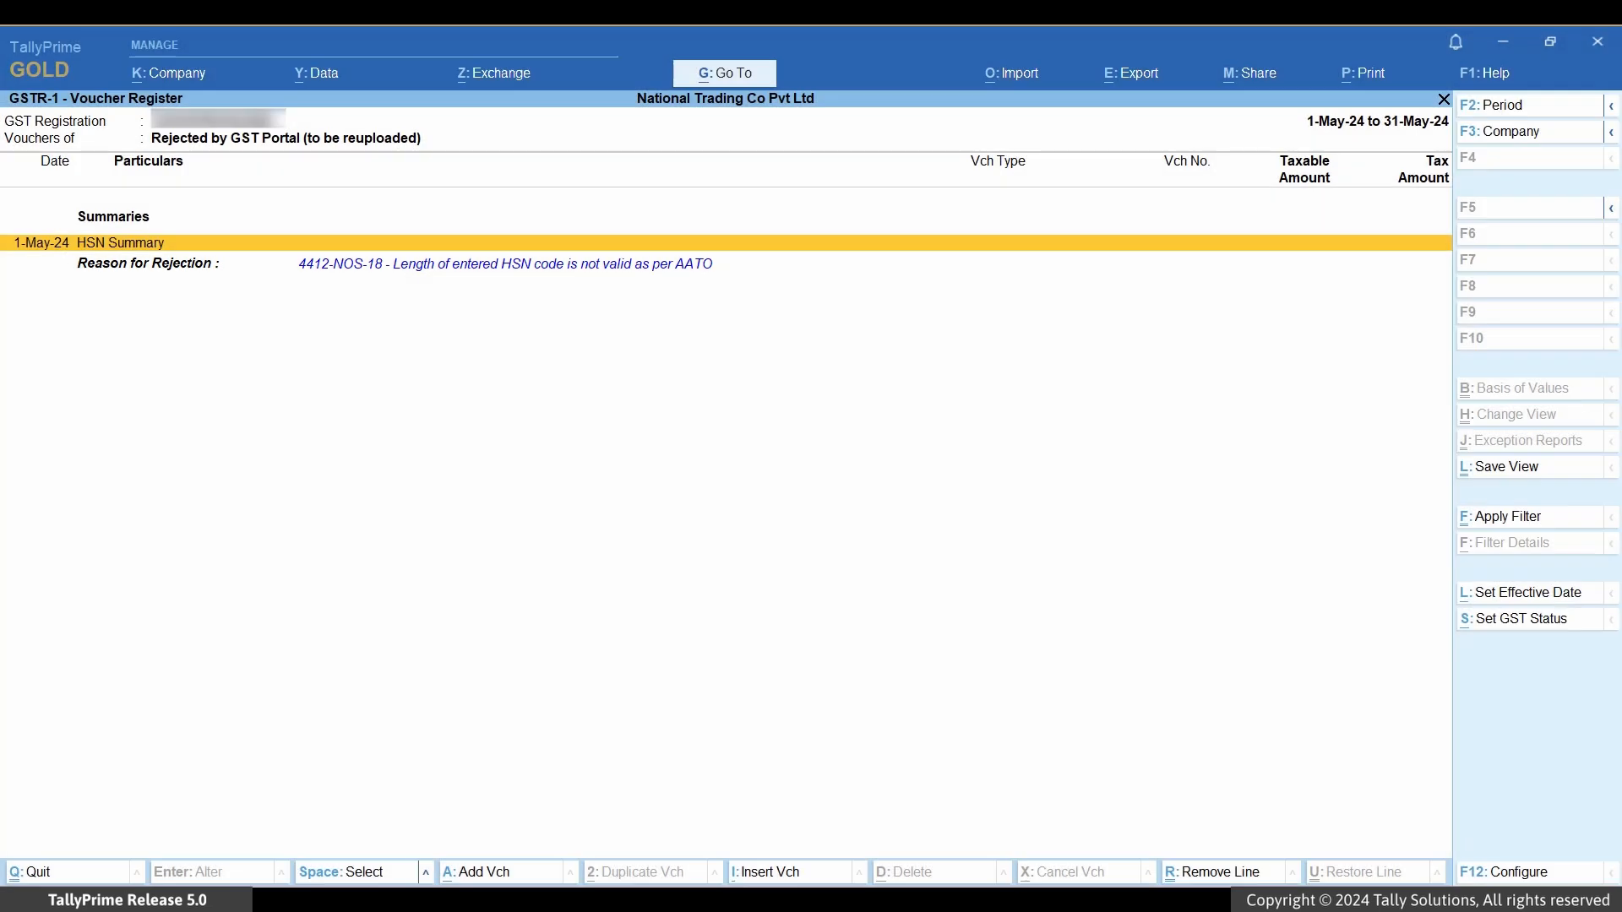
# Step: Change Century Plywood's HSN from 4412 to 44129950 in the Mumbai Enterprises voucher and save
pyautogui.press('Return')
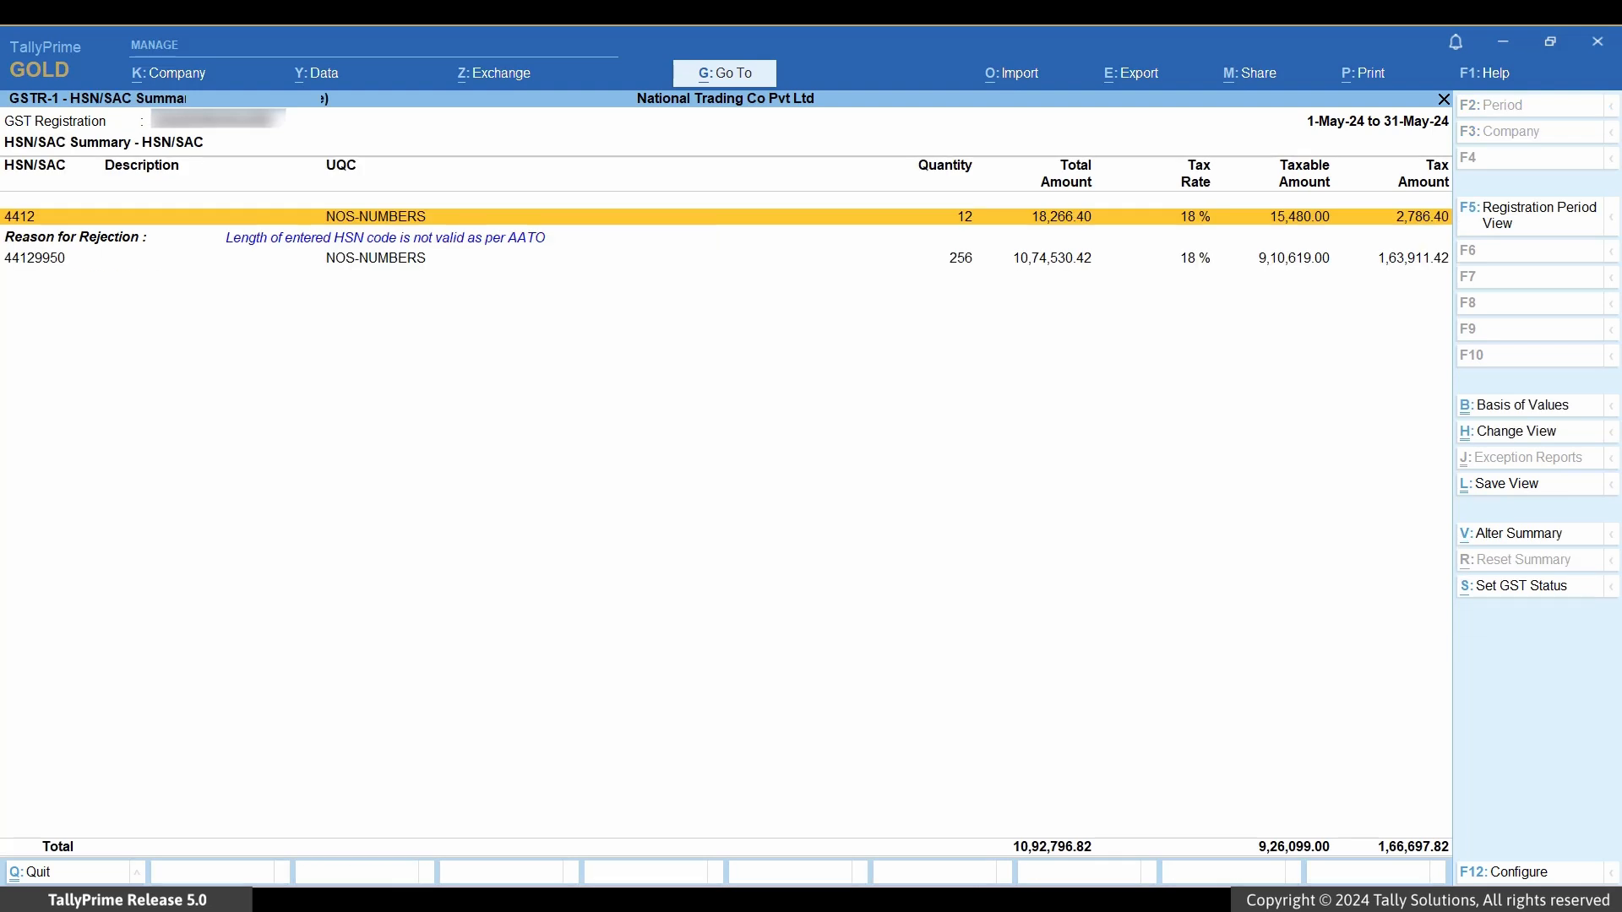
pyautogui.press('Return')
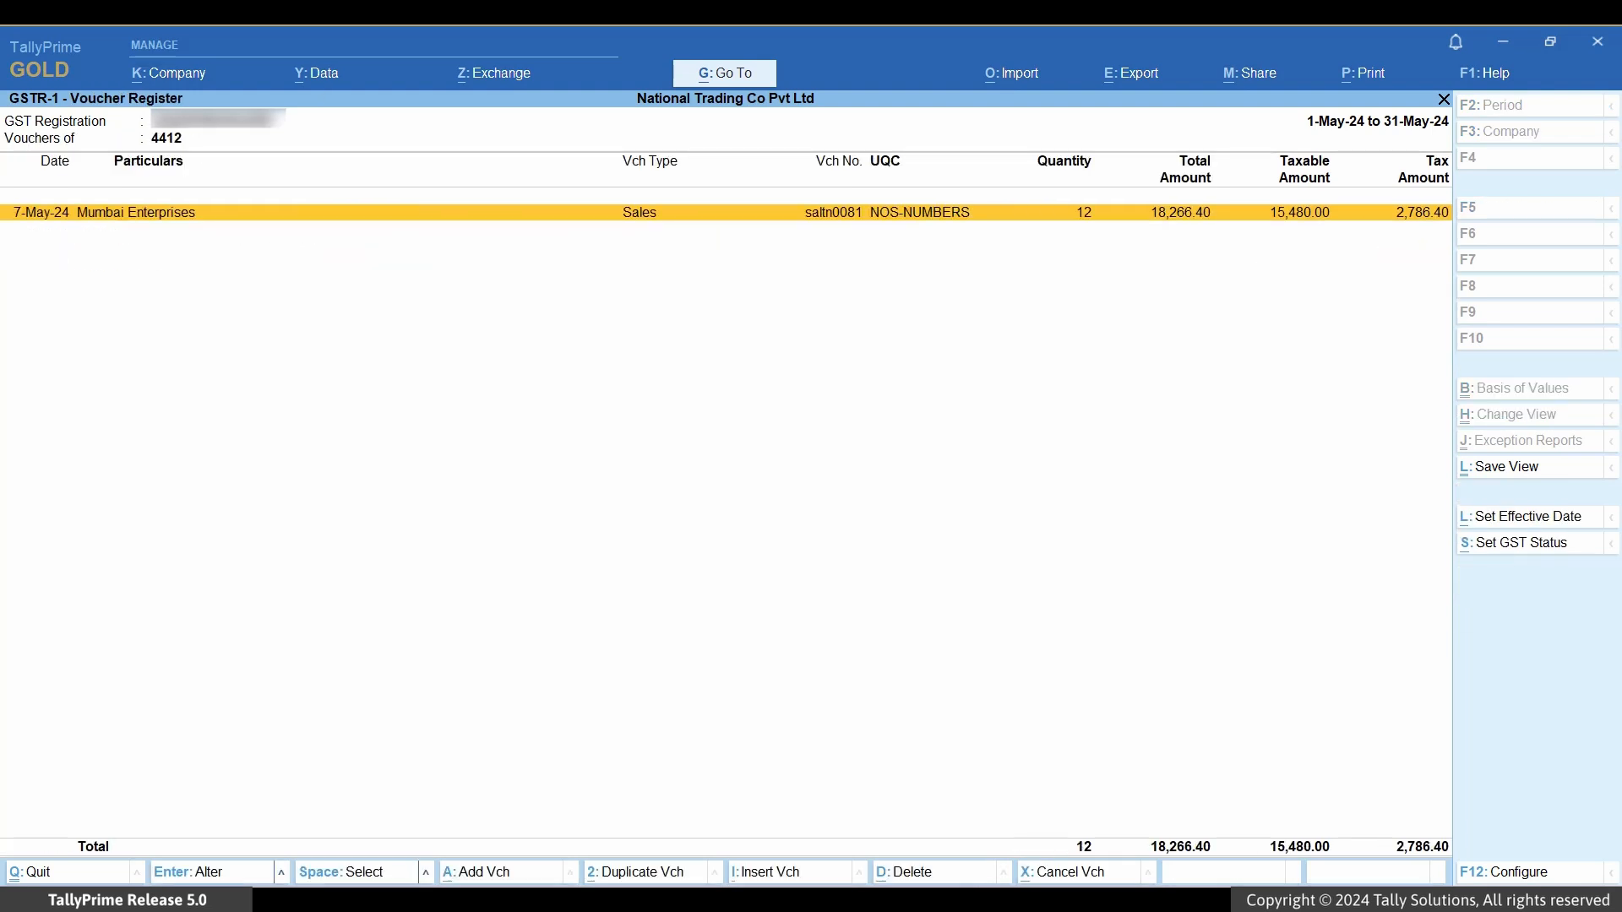
pyautogui.press('Return')
pyautogui.press('Return')
pyautogui.press('Return')
pyautogui.press('Return')
pyautogui.press('Return')
pyautogui.press('Return')
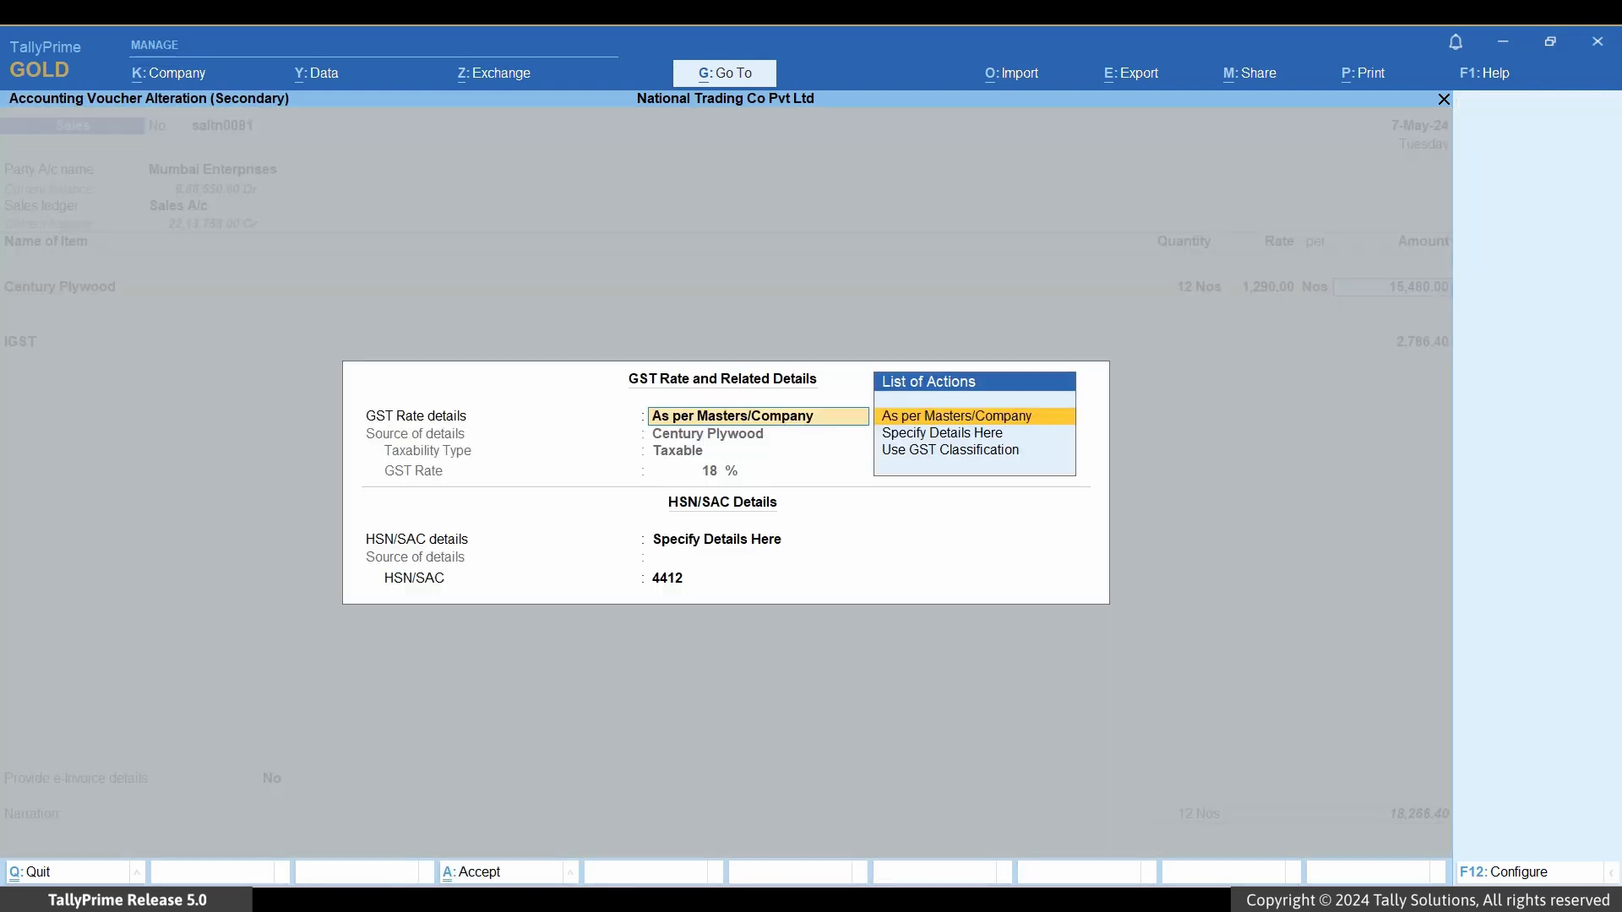
pyautogui.press('Return')
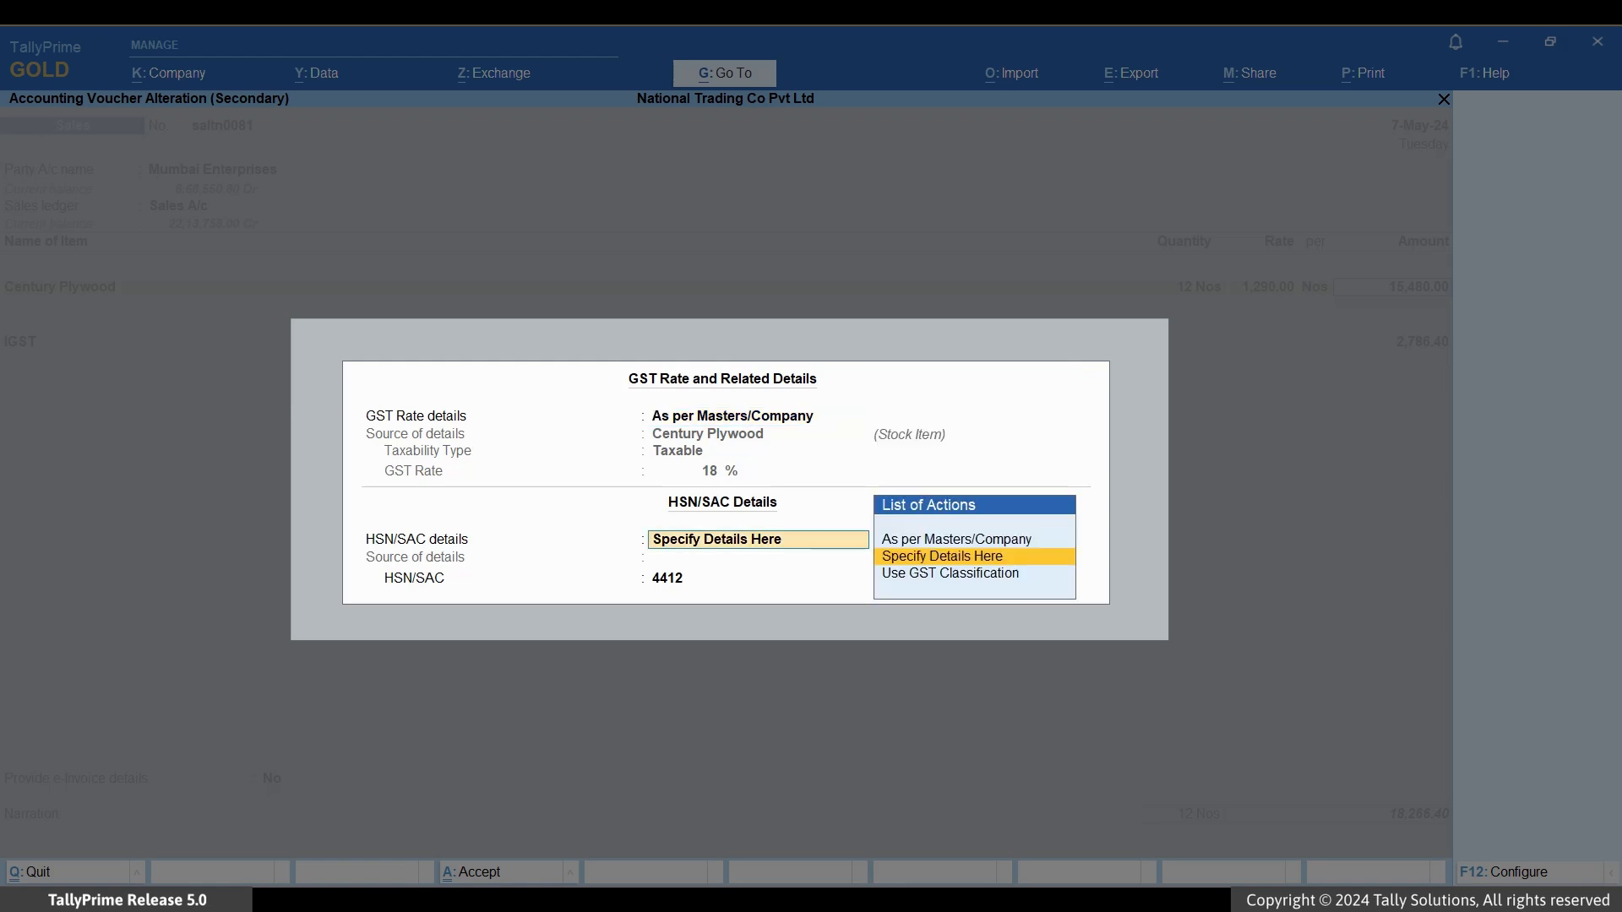
pyautogui.press('Return')
pyautogui.write('99')
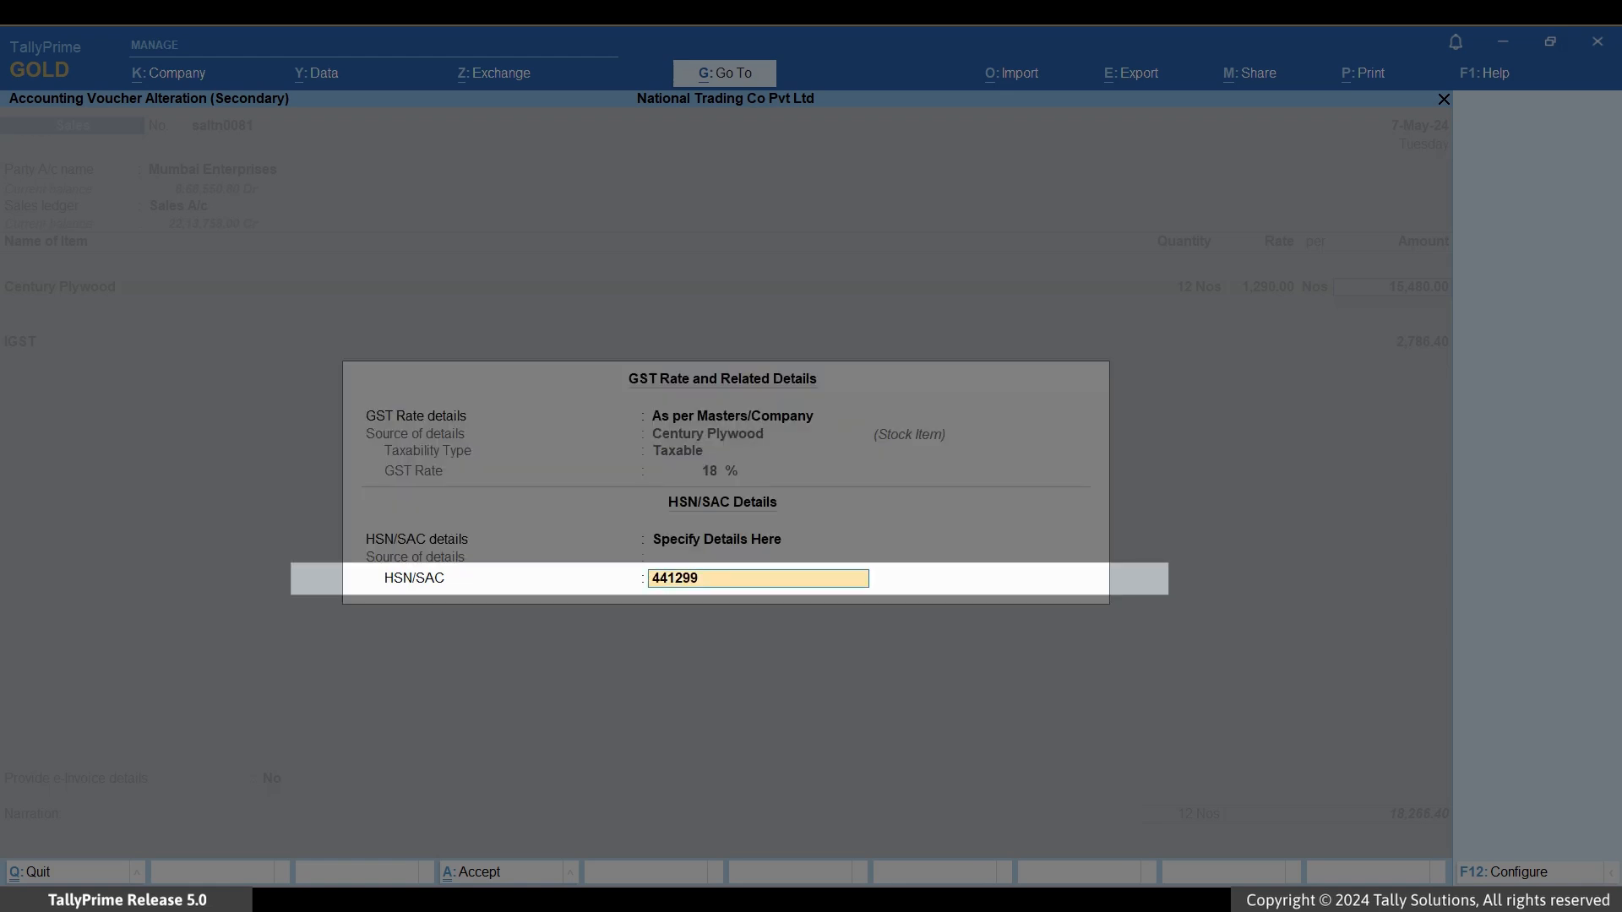
pyautogui.write('50')
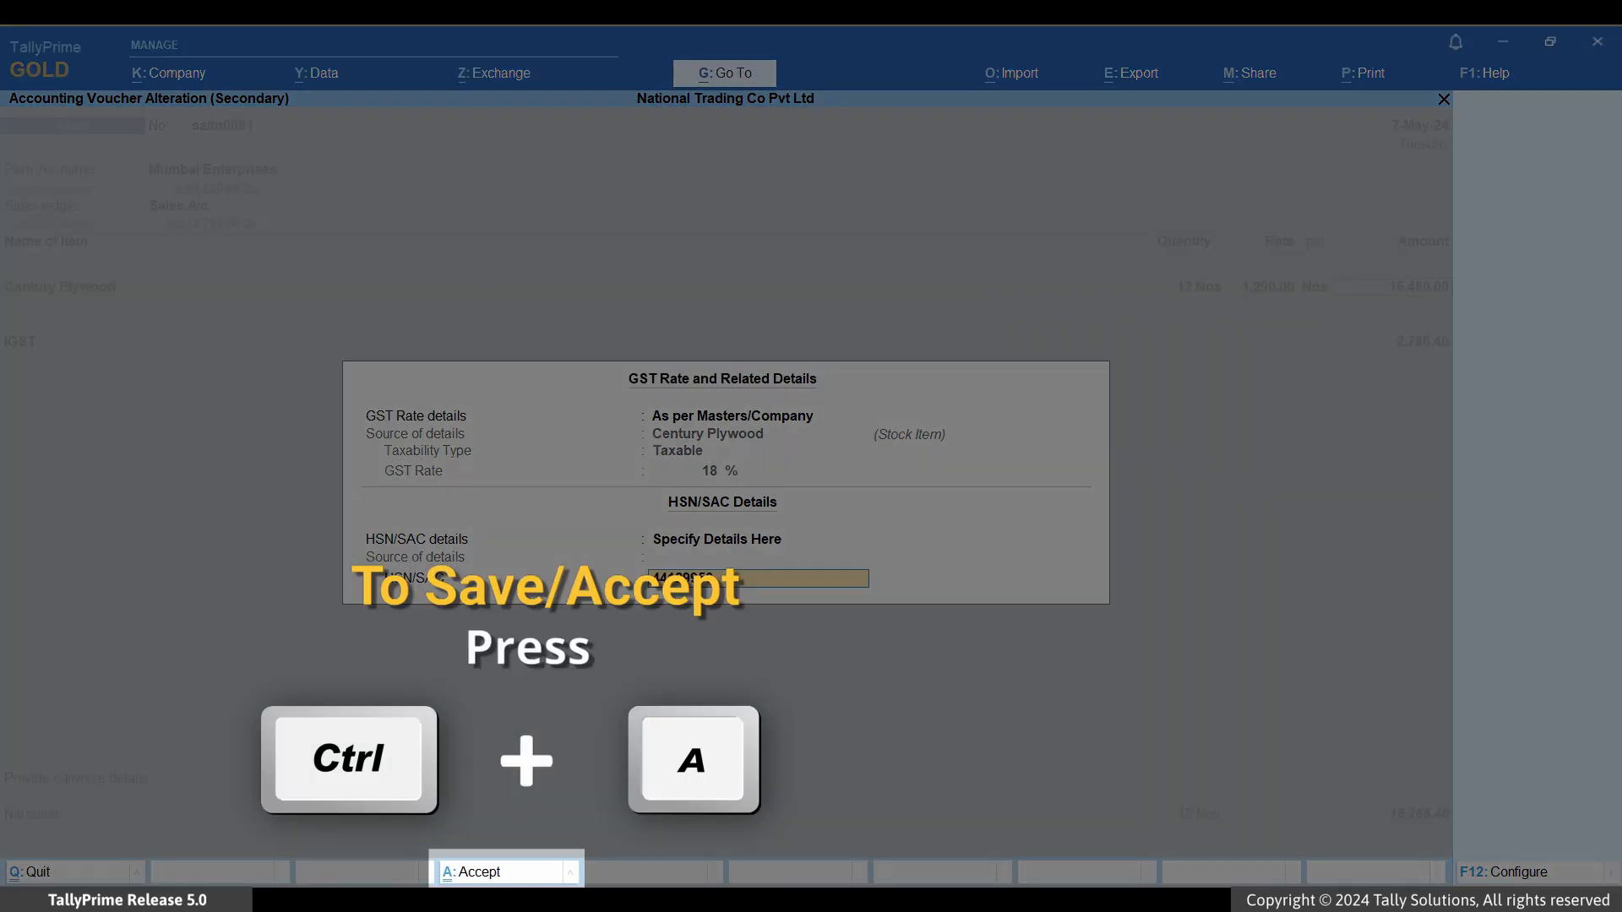
pyautogui.hotkey('ctrl', 'a')
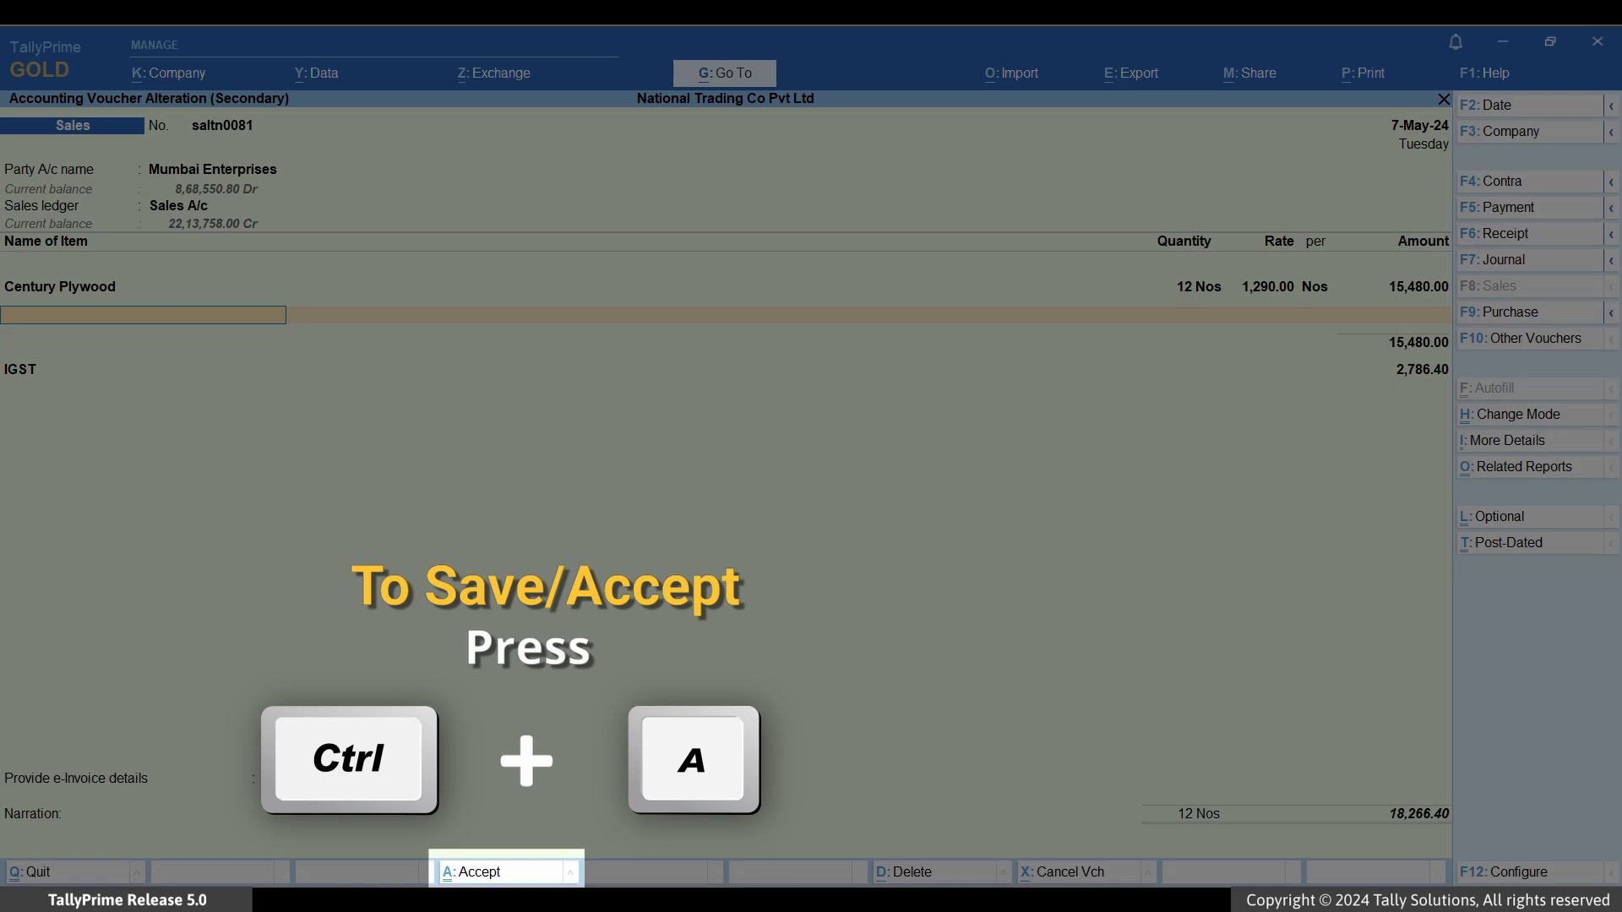
pyautogui.hotkey('ctrl', 'a')
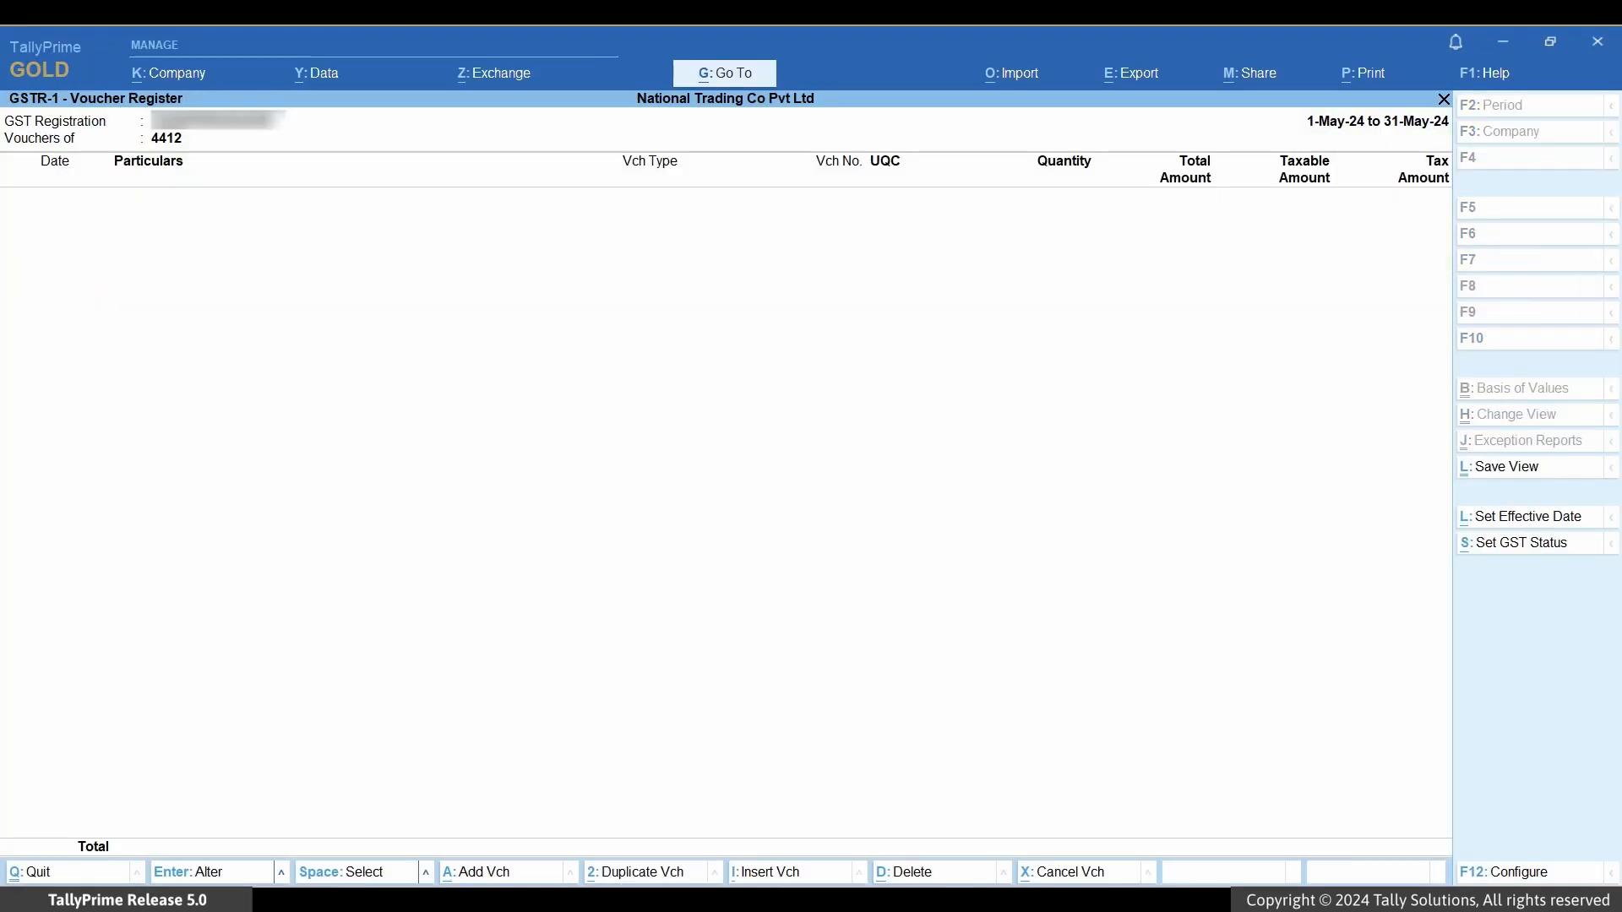
# Step: Return to the GSTR-1 overview and open the upload screen, toggling already-uploaded vouchers on and off
pyautogui.press('Escape')
pyautogui.press('Escape')
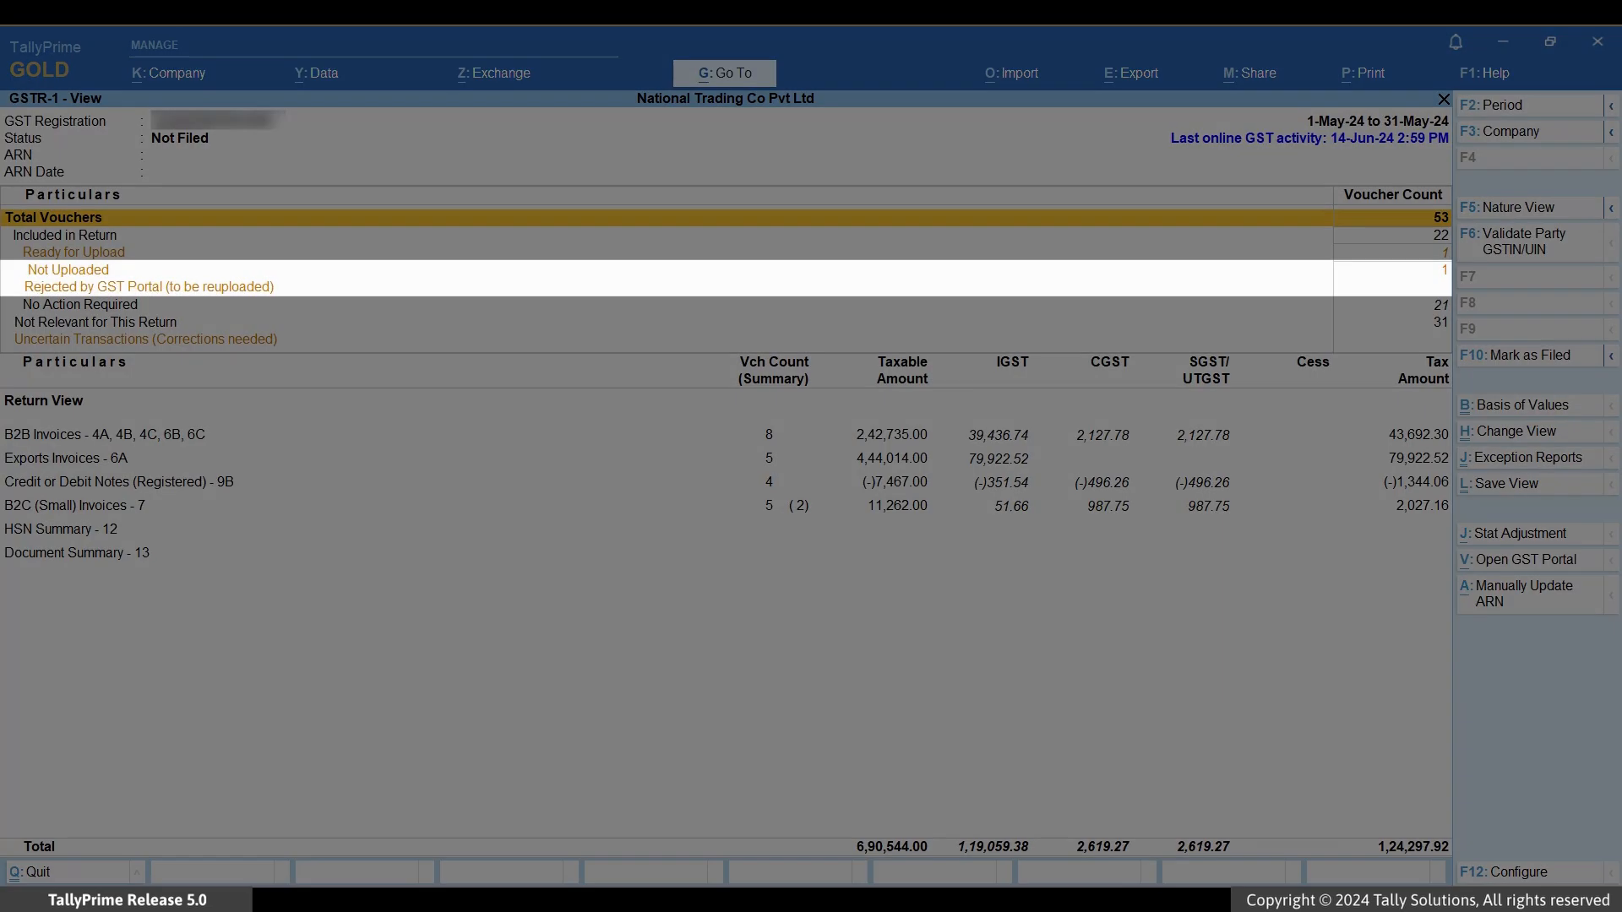
pyautogui.press('Down')
pyautogui.press('Down')
pyautogui.press('Down')
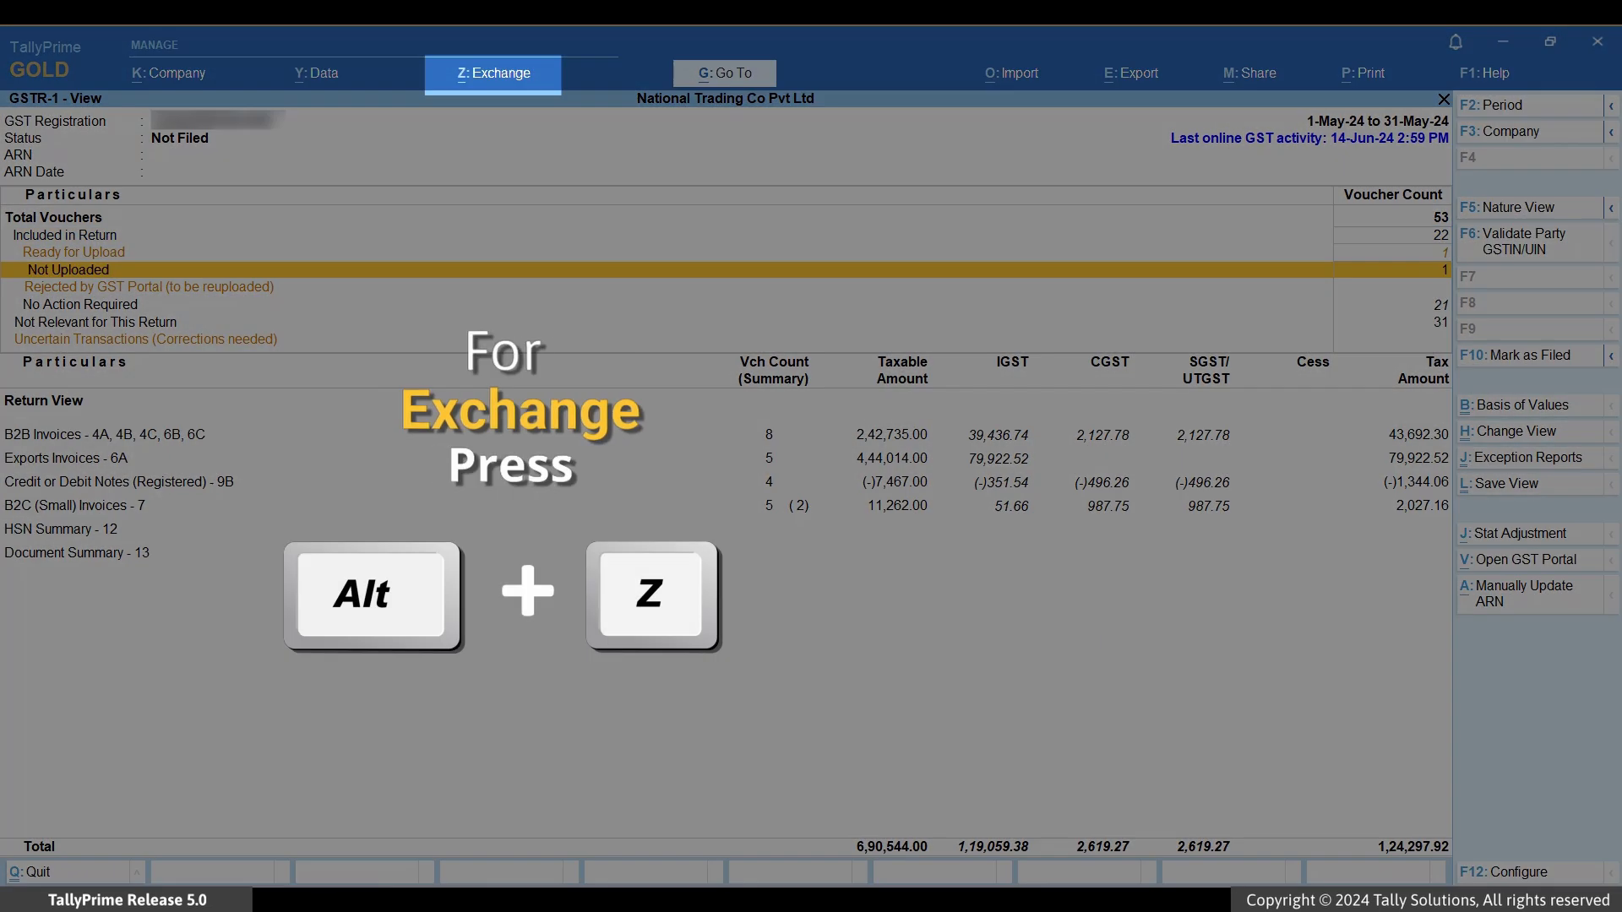
pyautogui.hotkey('alt', 'z')
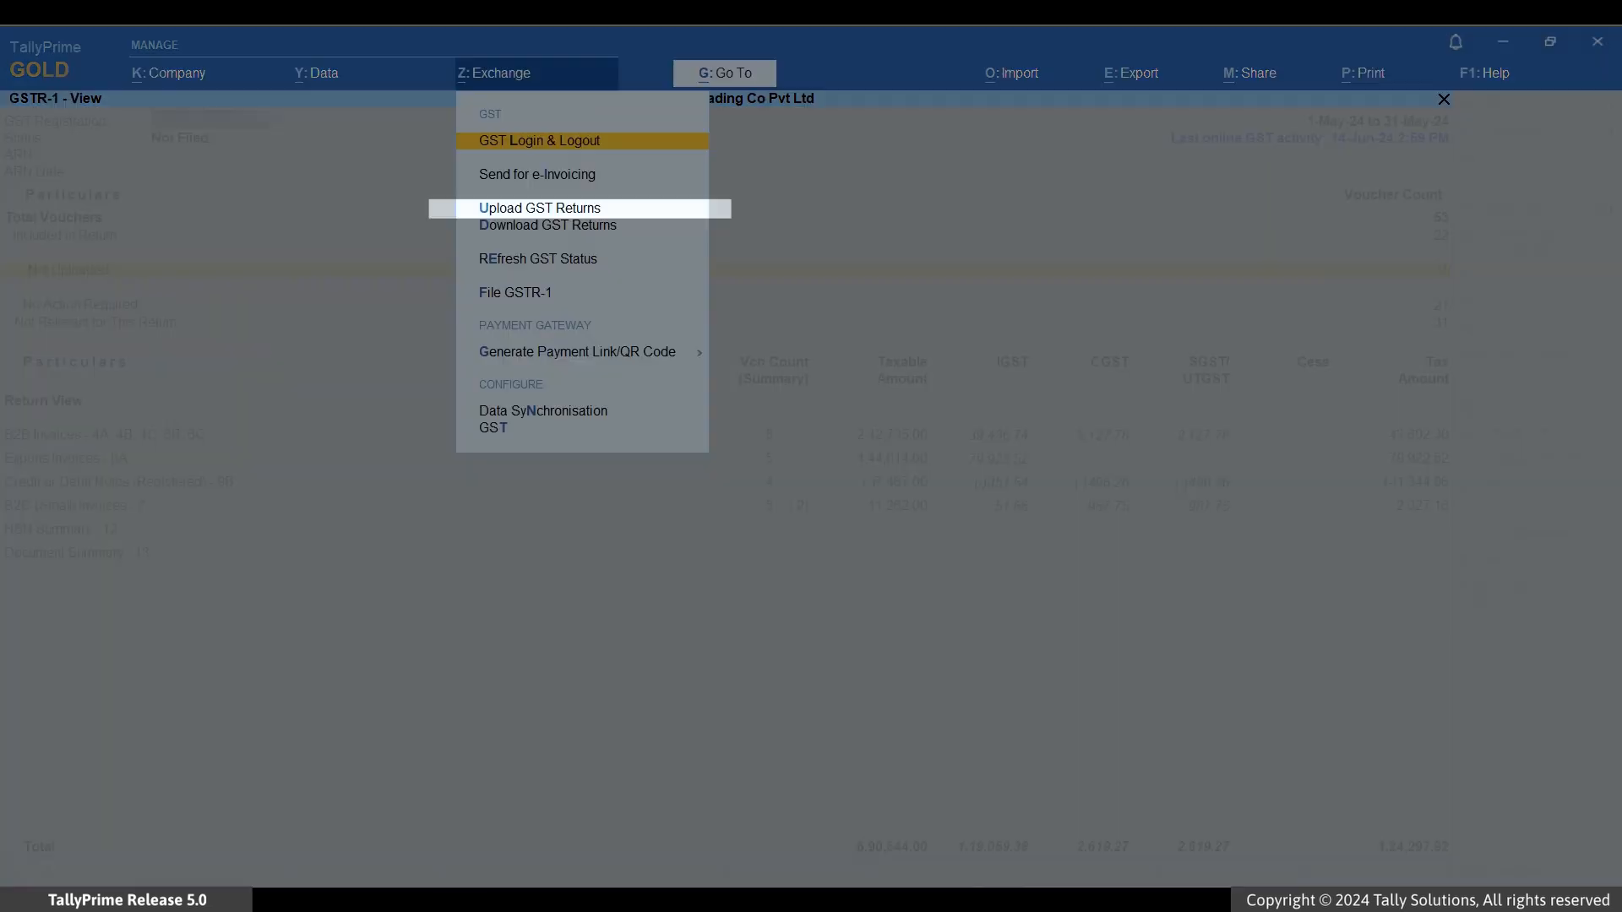
pyautogui.press('Down')
pyautogui.press('Down')
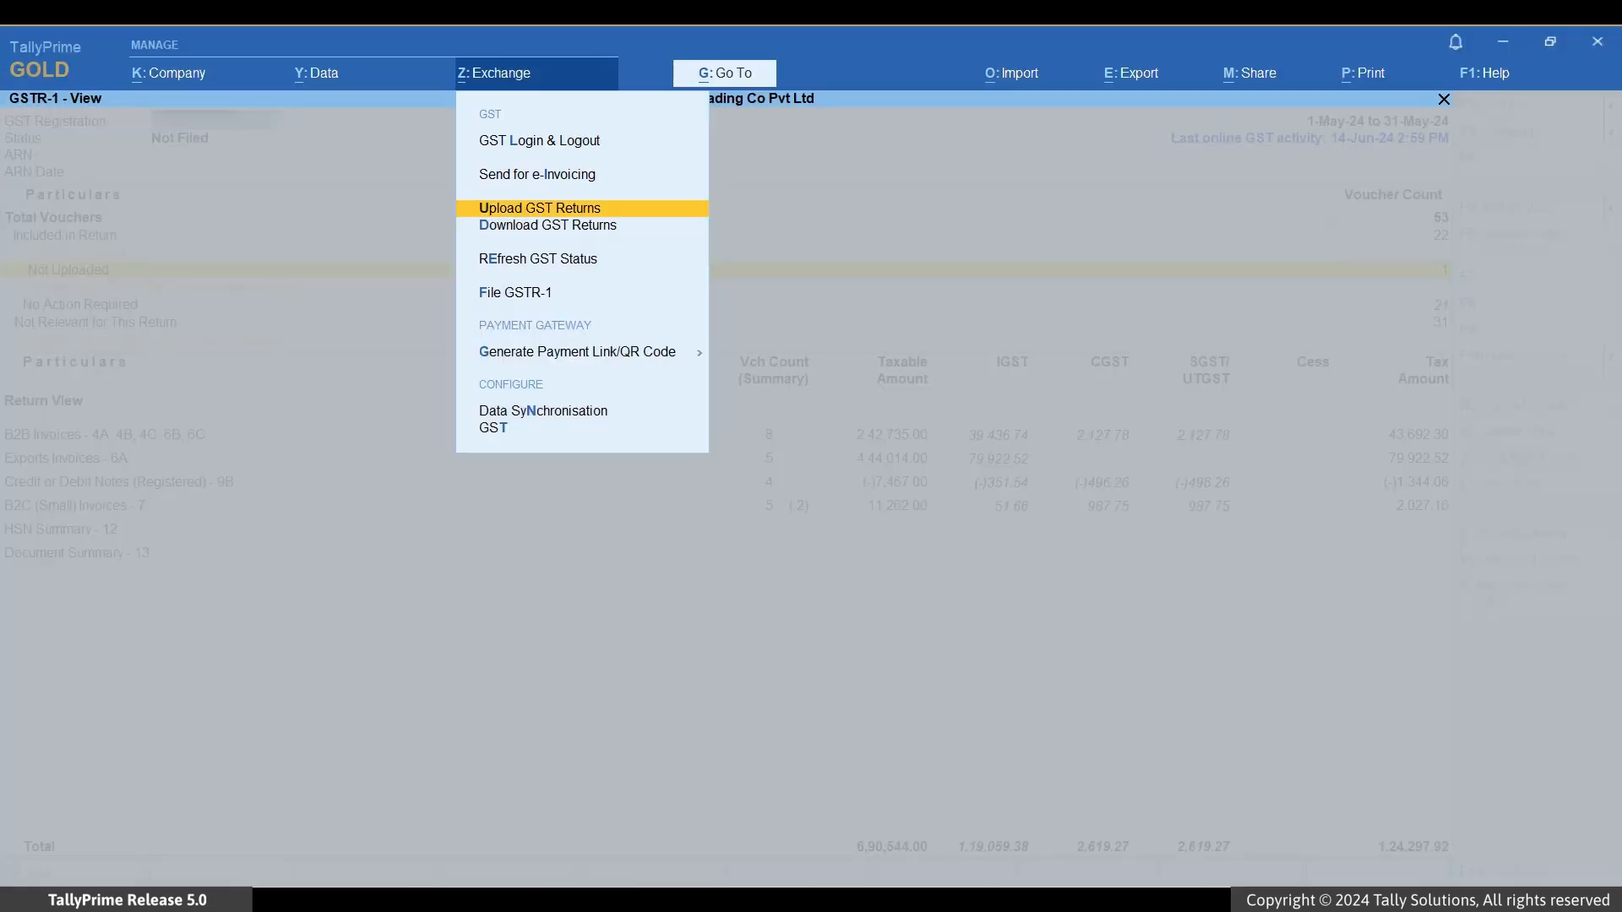
pyautogui.press('Return')
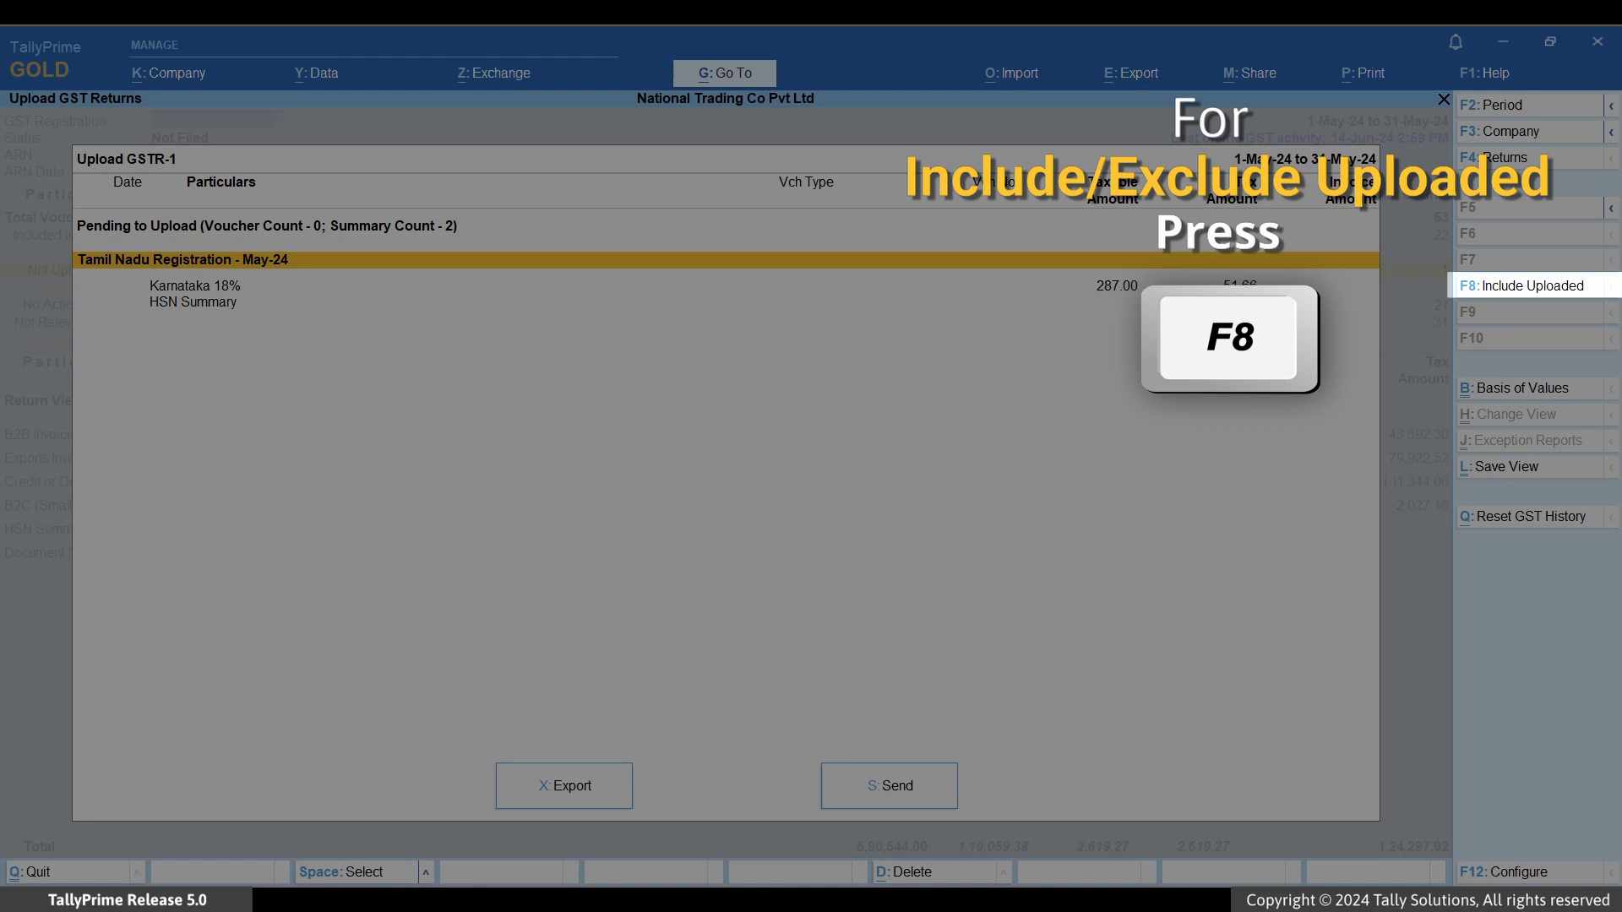
pyautogui.press('F8')
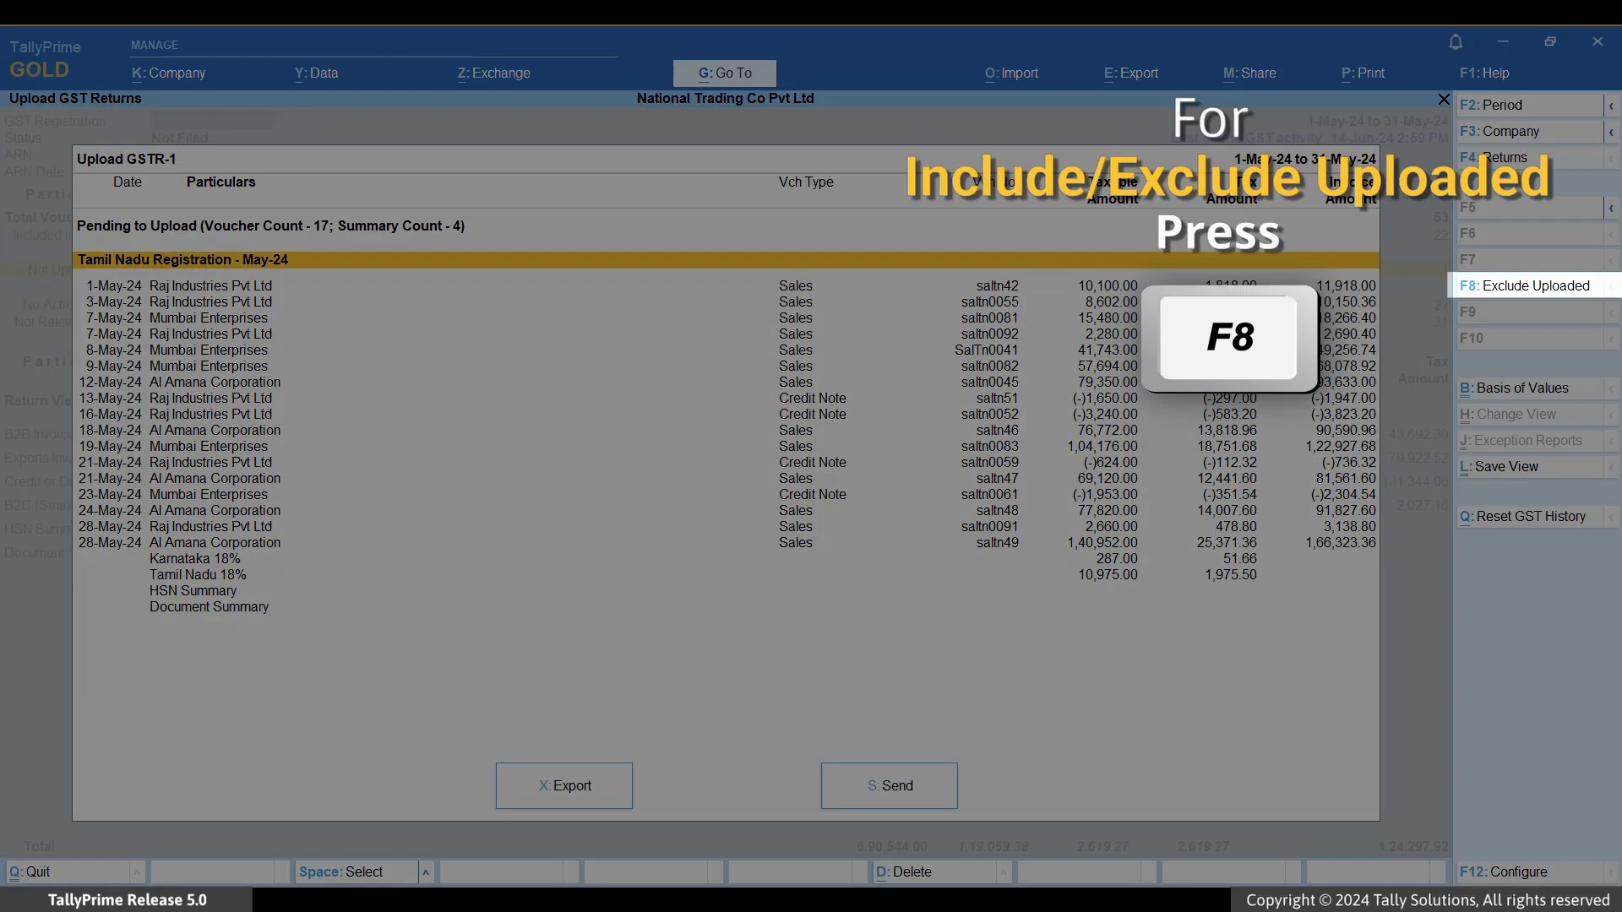
pyautogui.press('F8')
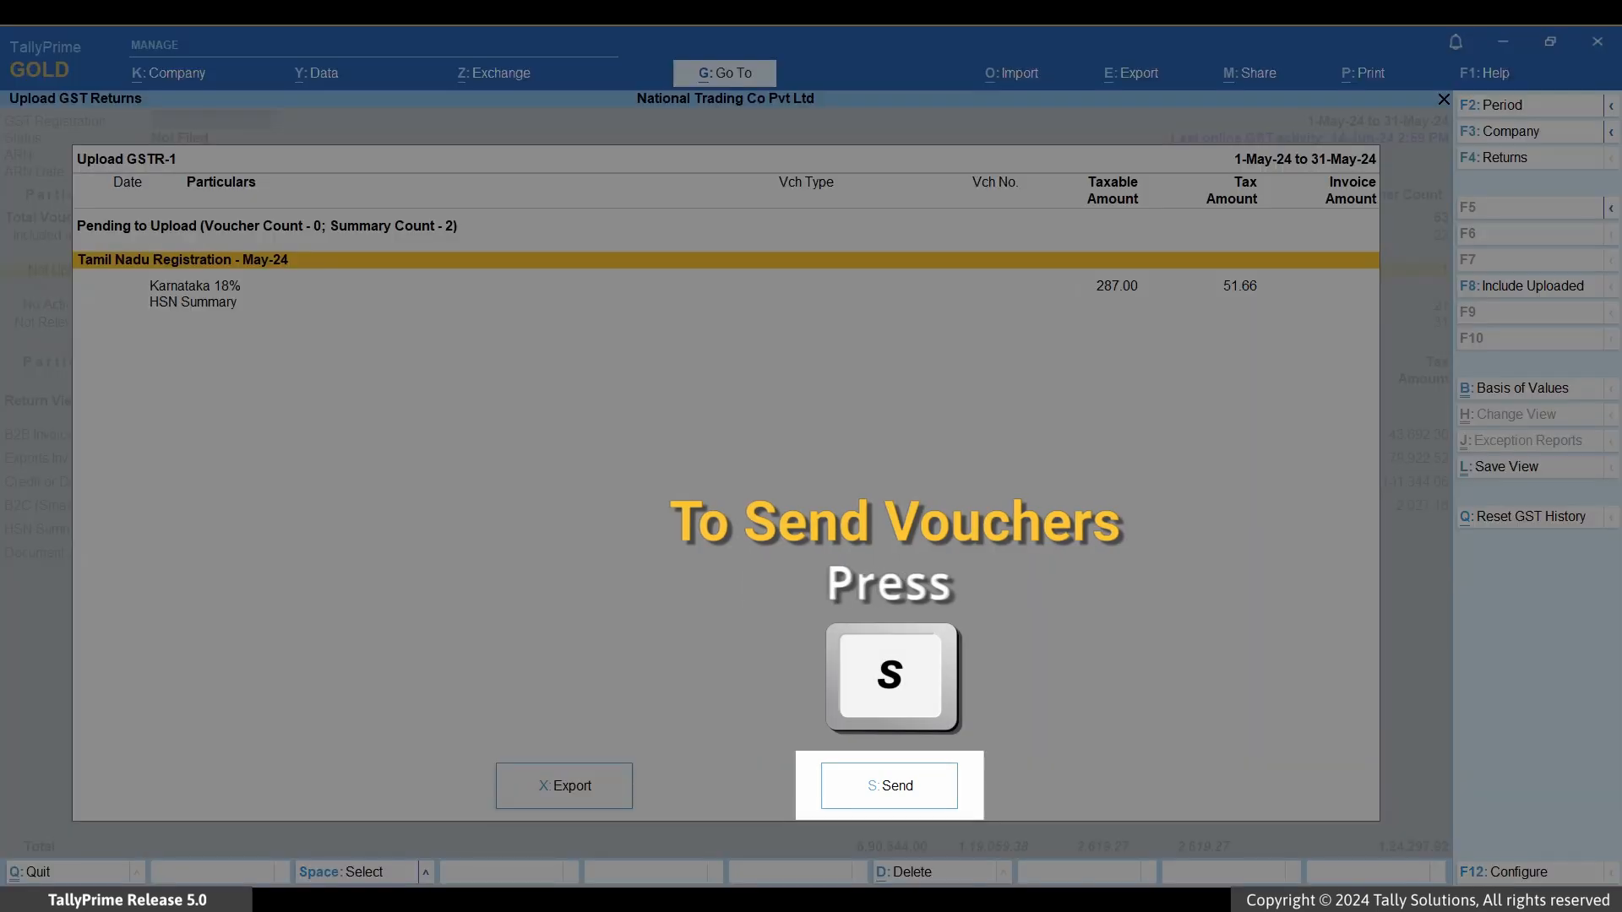
# Step: Send the corrected May-24 GSTR-1 data to the portal, confirm, and dismiss the success message
pyautogui.press('s')
pyautogui.press('y')
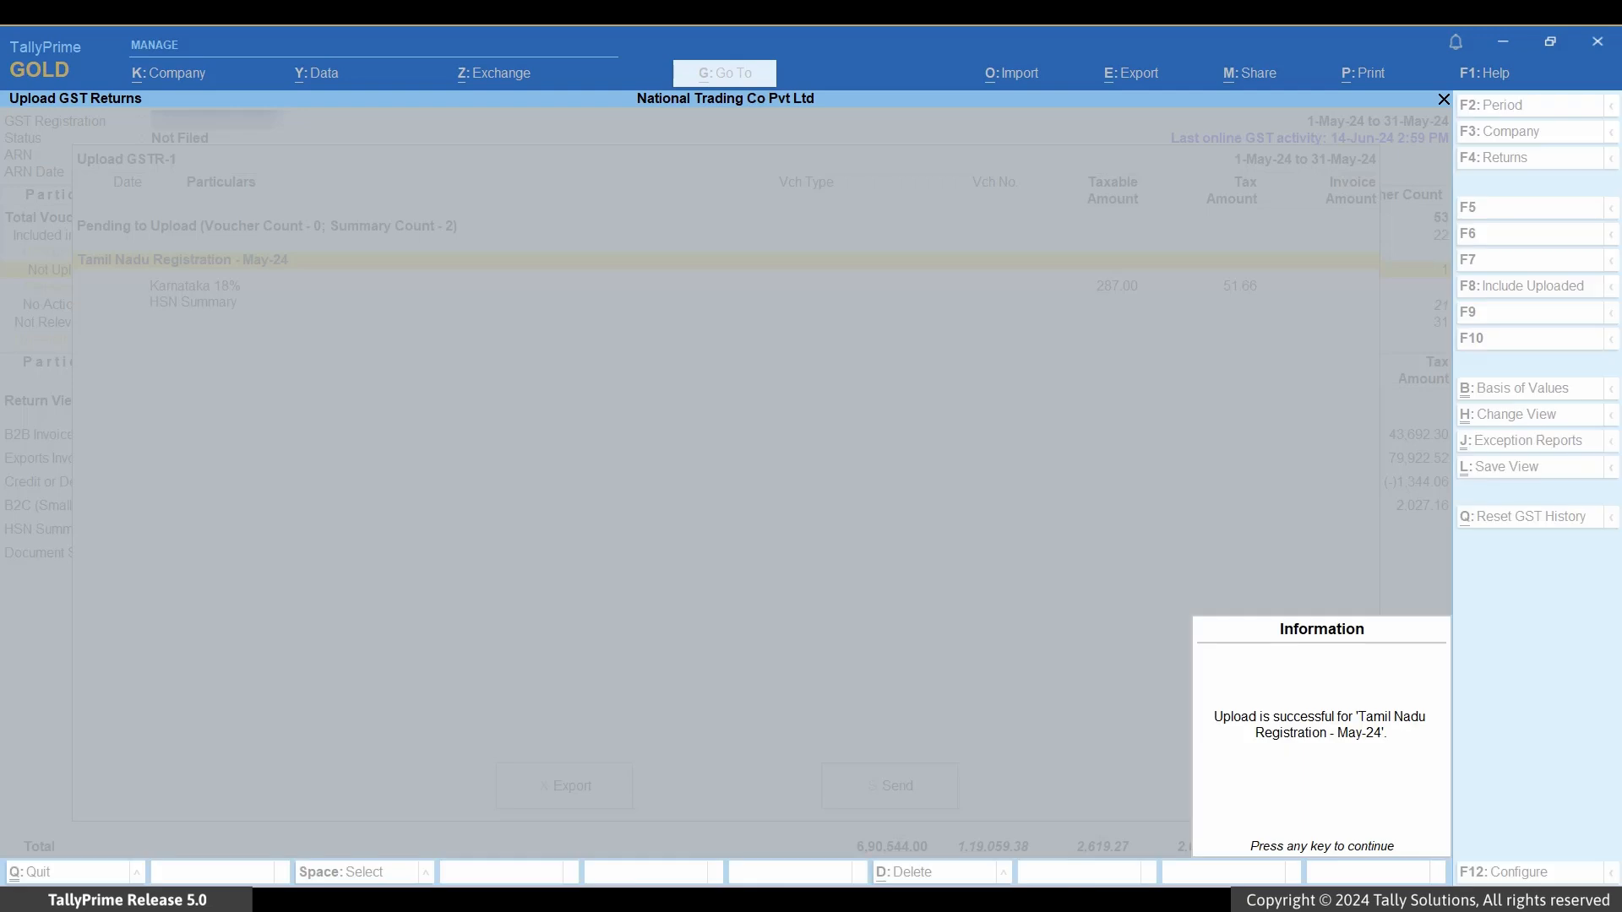
pyautogui.press('Return')
pyautogui.press('Down')
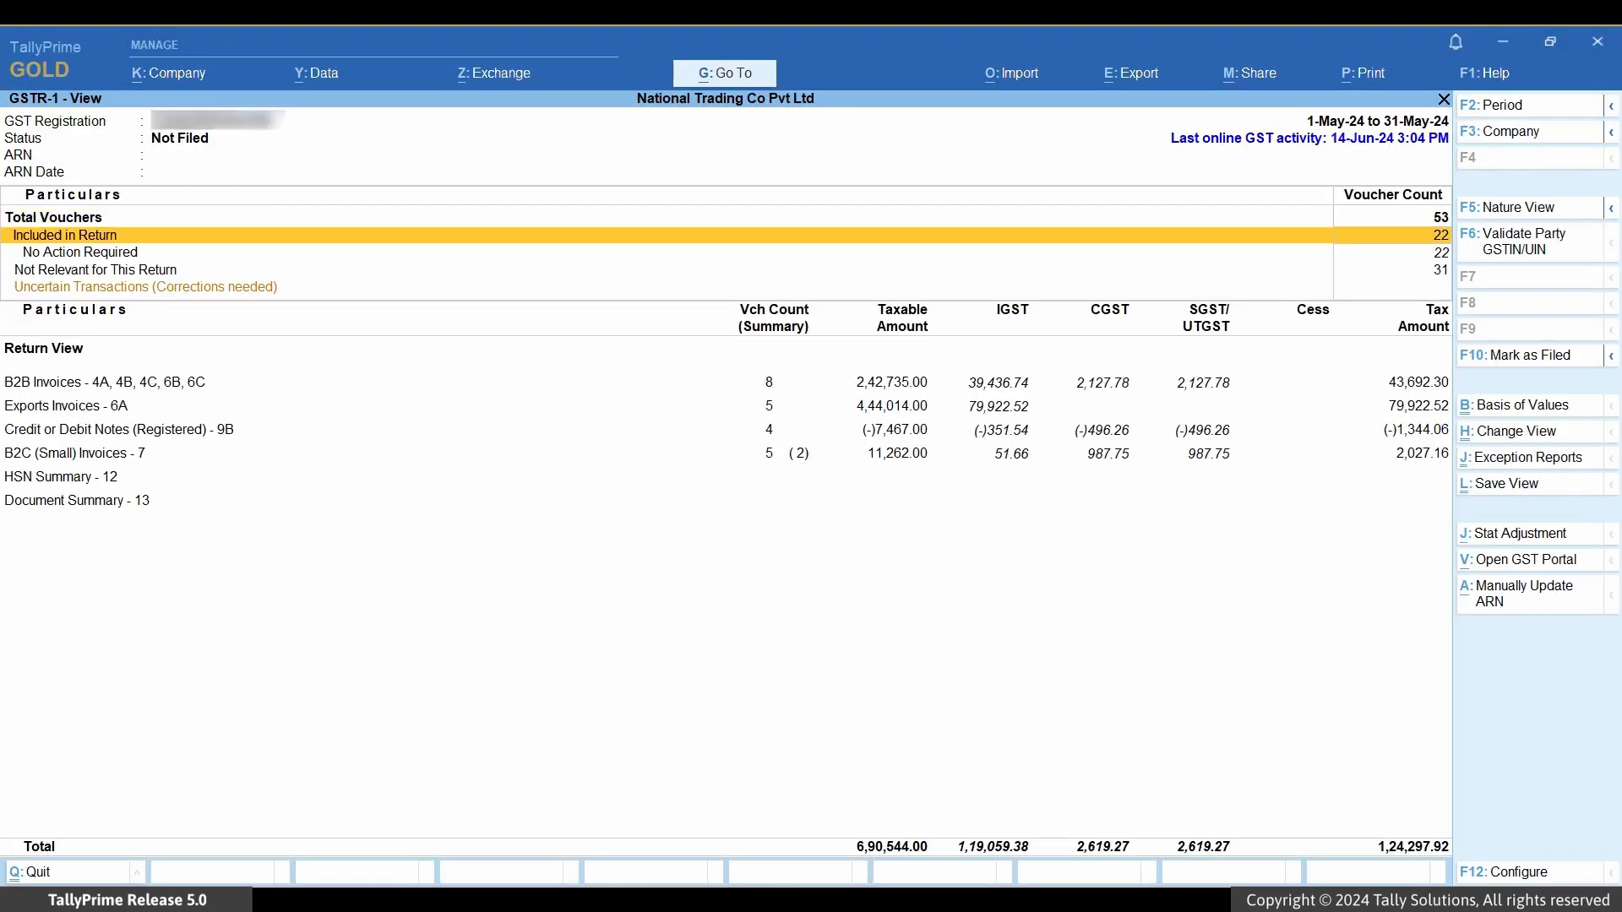